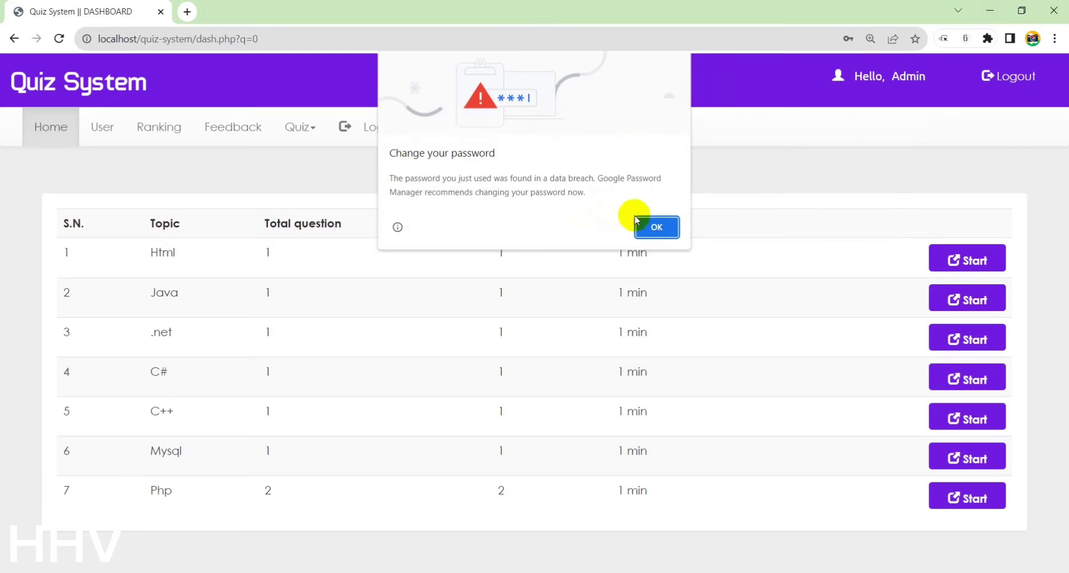
Dismiss Chrome's password warnings and show the admin's list of registered users
click(660, 225)
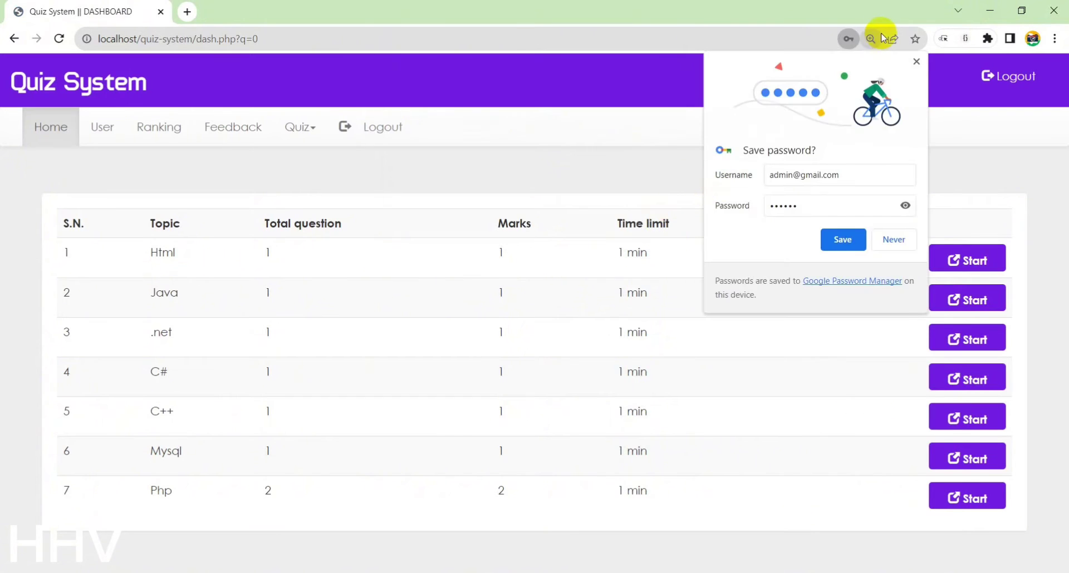
click(914, 61)
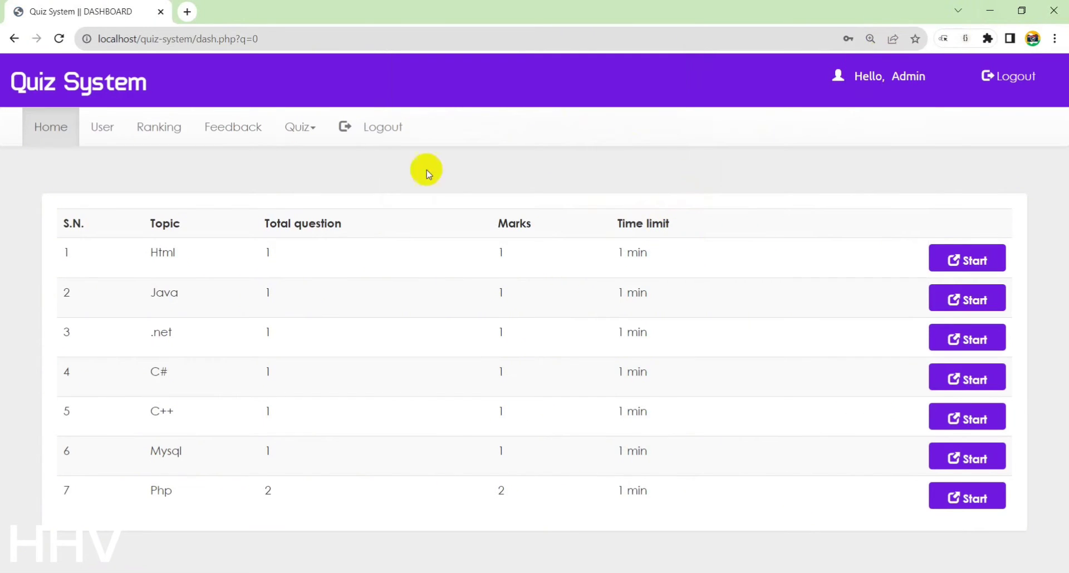
click(106, 137)
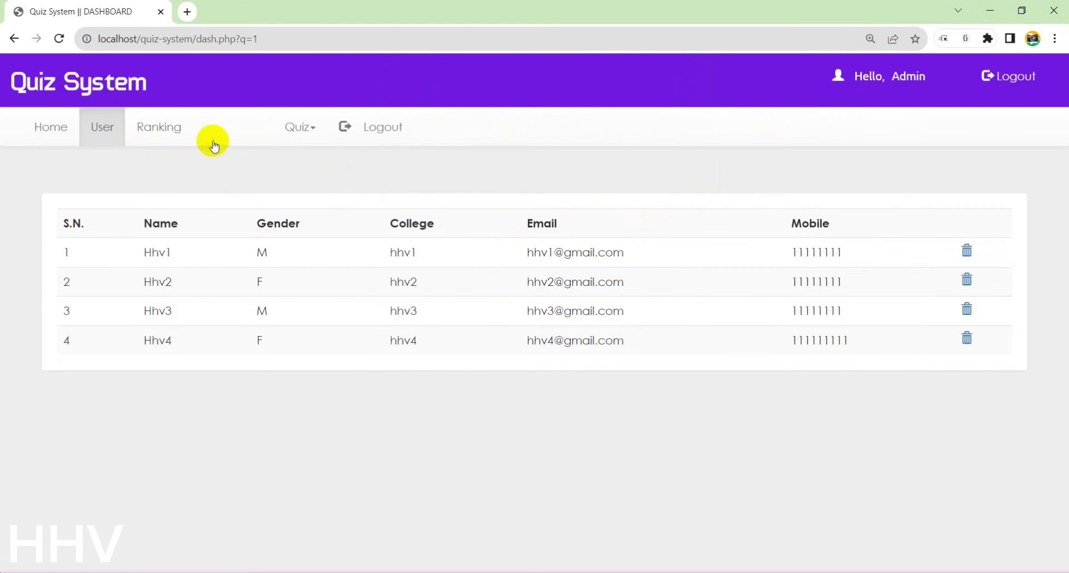
Browse the Ranking, Feedback and Remove Quiz pages, ending on the Add Quiz form
click(158, 134)
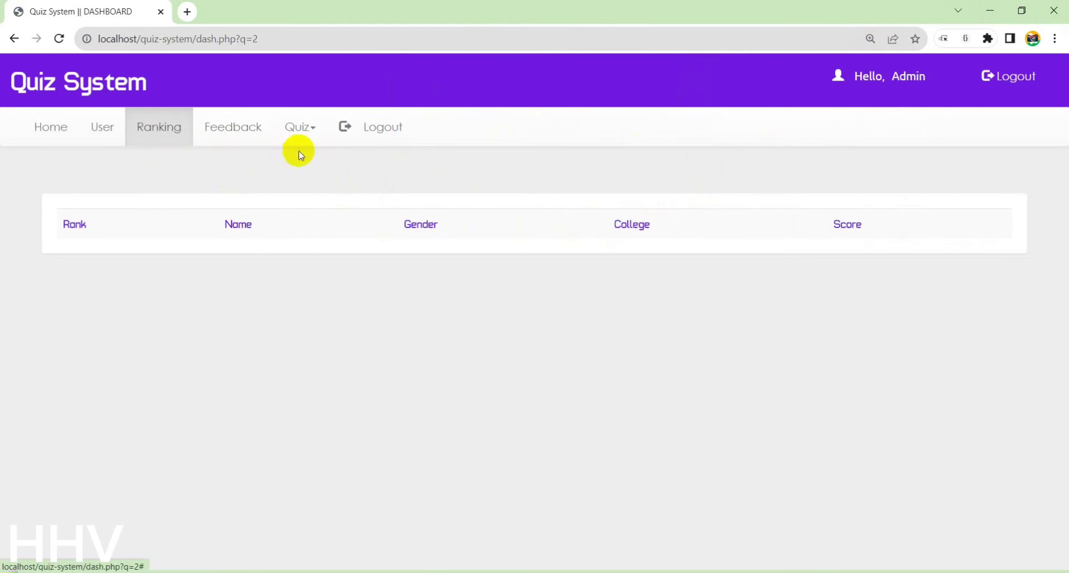
click(236, 129)
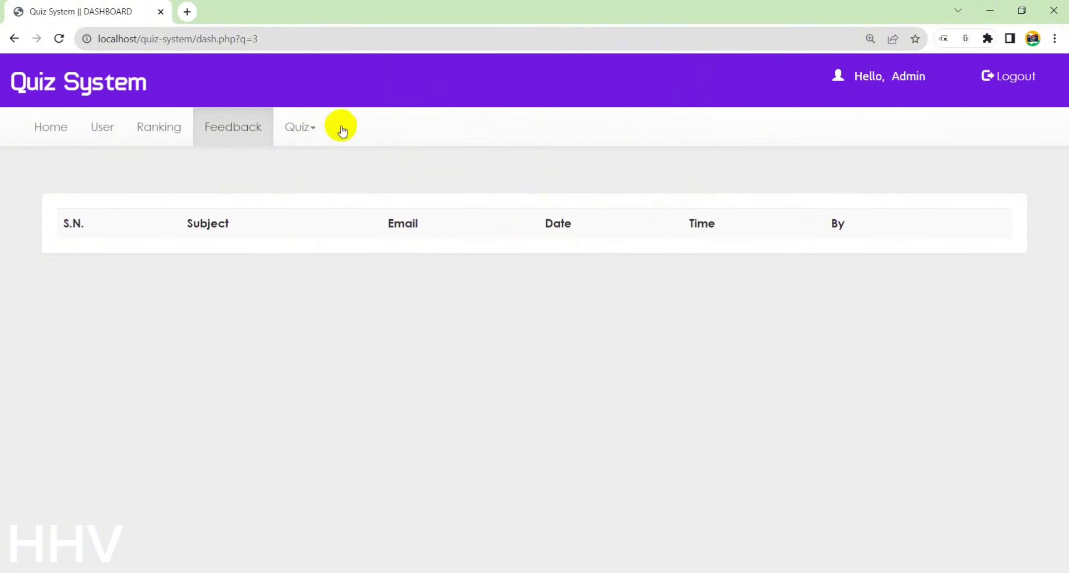
click(308, 133)
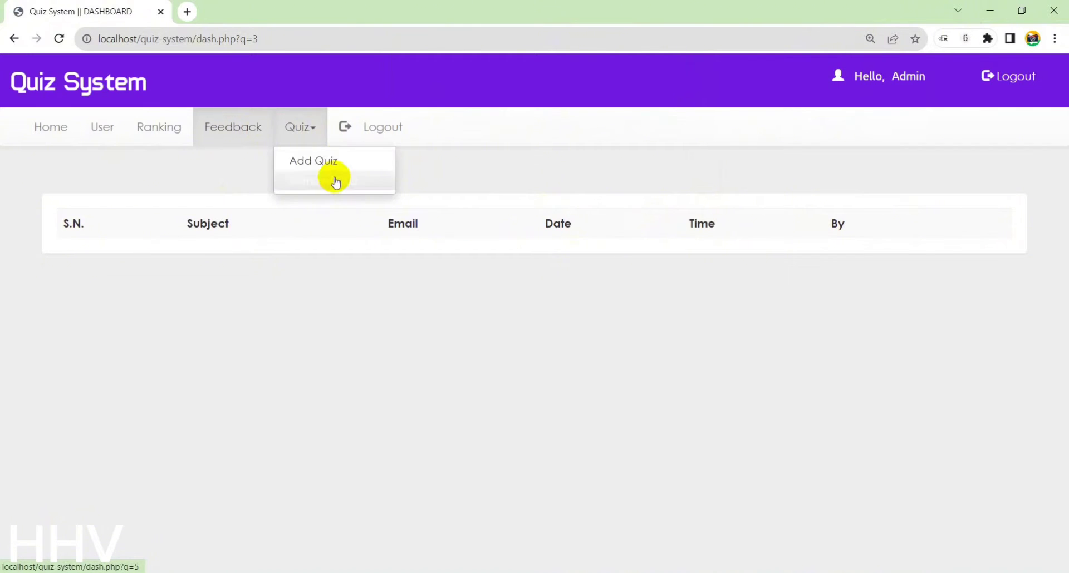
click(334, 180)
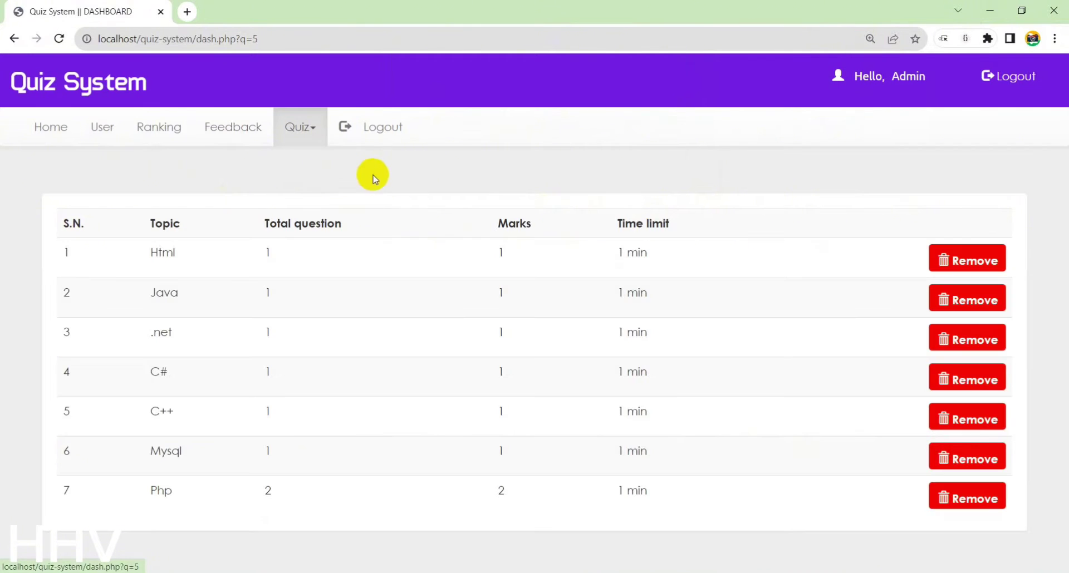
click(316, 139)
click(310, 159)
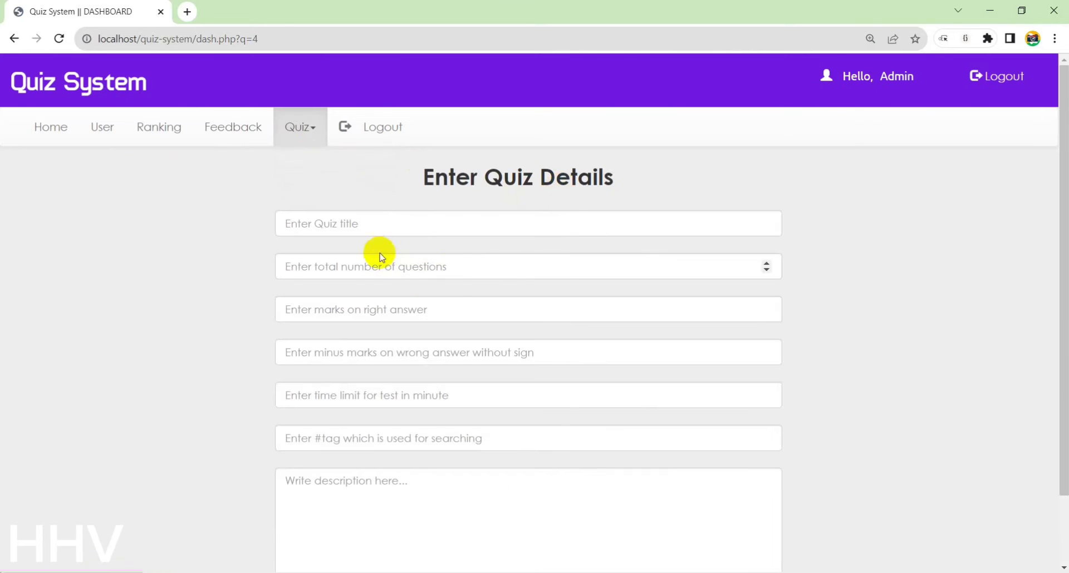
Enter title 'test quiz' and 2 for questions, right marks, minus marks, time limit and tag
click(369, 230)
text(test)
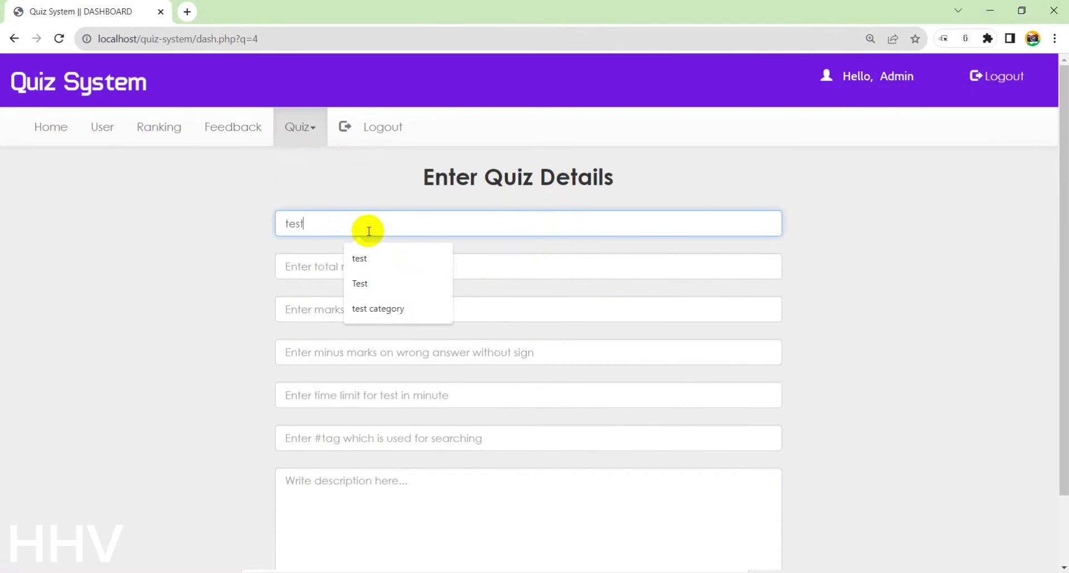
text( quiz)
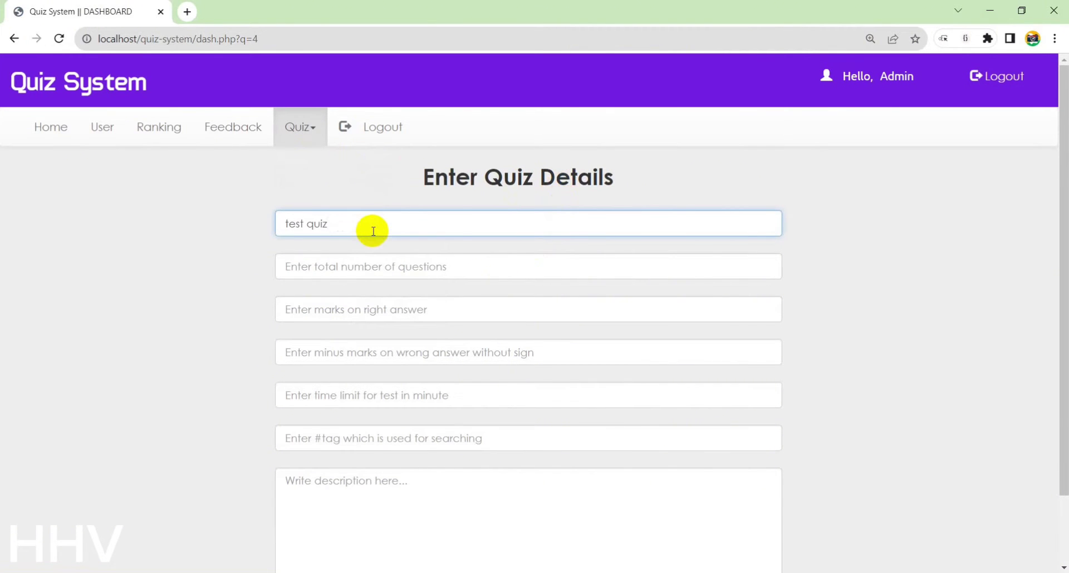
click(352, 261)
text(2)
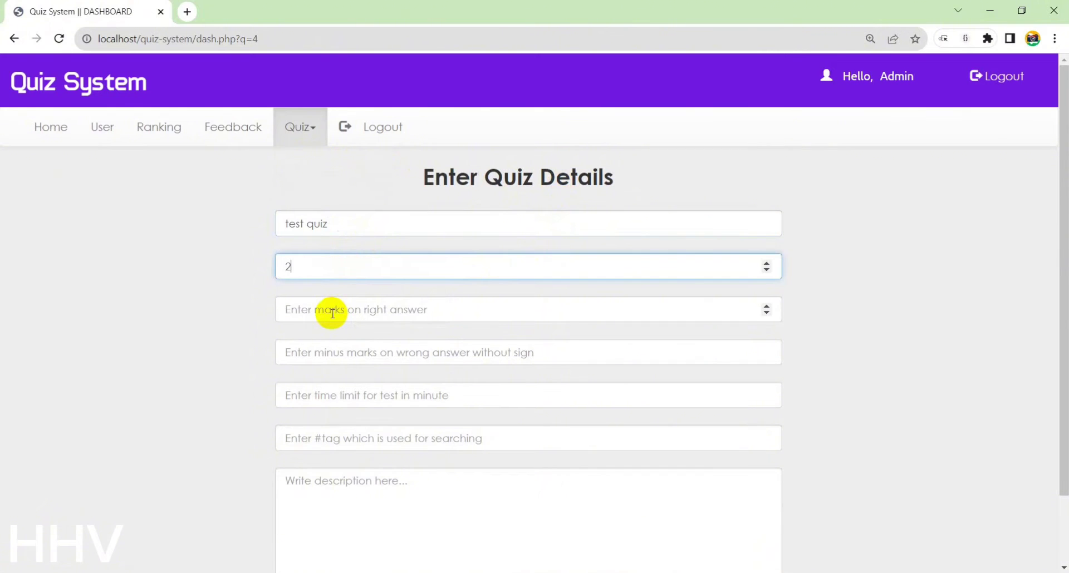
click(332, 314)
text(2)
click(329, 352)
text(2)
click(365, 399)
text(2)
click(346, 441)
scroll(425, 403, down, 1)
text(2)
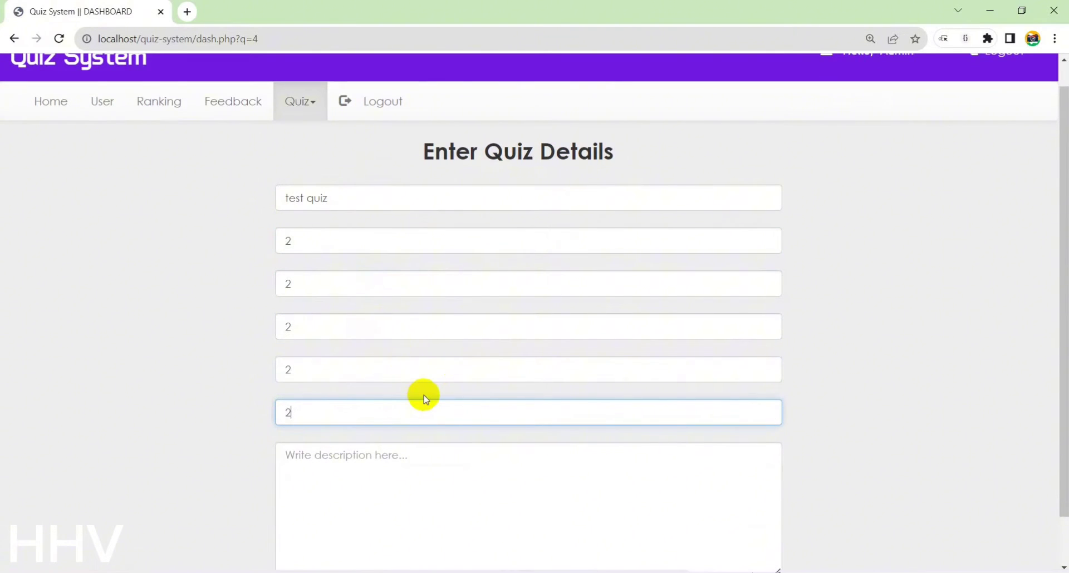
Copy 'test quiz' into the description, reset the zoom and submit the quiz details
click(429, 452)
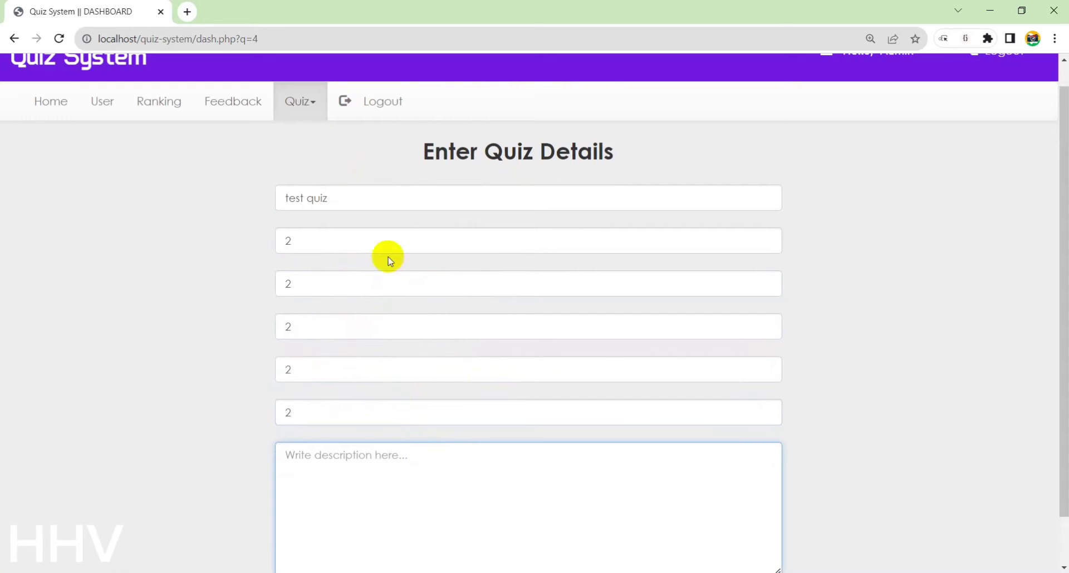
triple_click(323, 196)
key(ctrl+c)
click(408, 484)
key(ctrl+v)
scroll(1061, 371, down, 2)
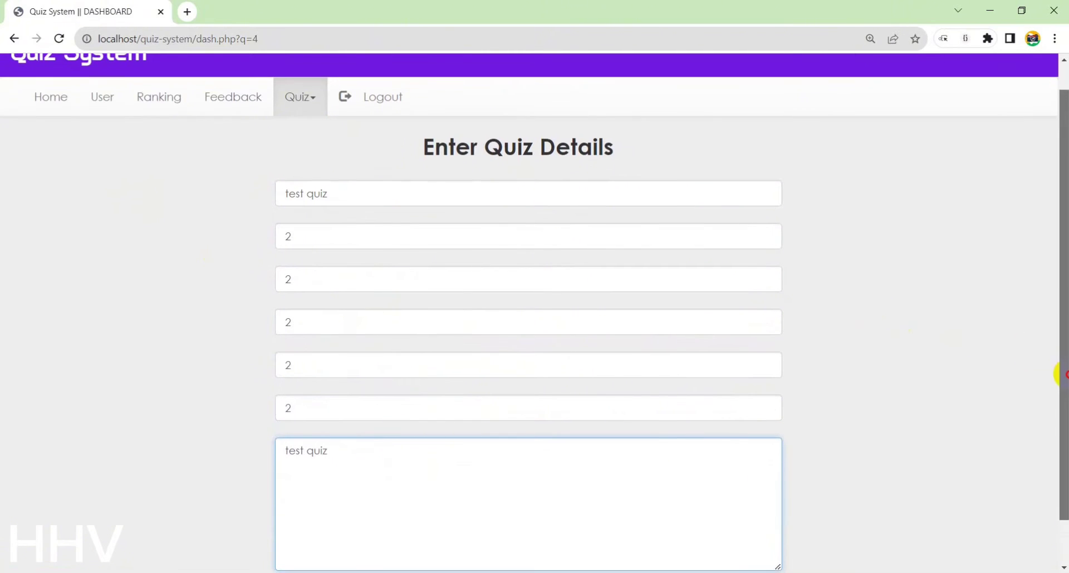
scroll(1061, 420, up, 2)
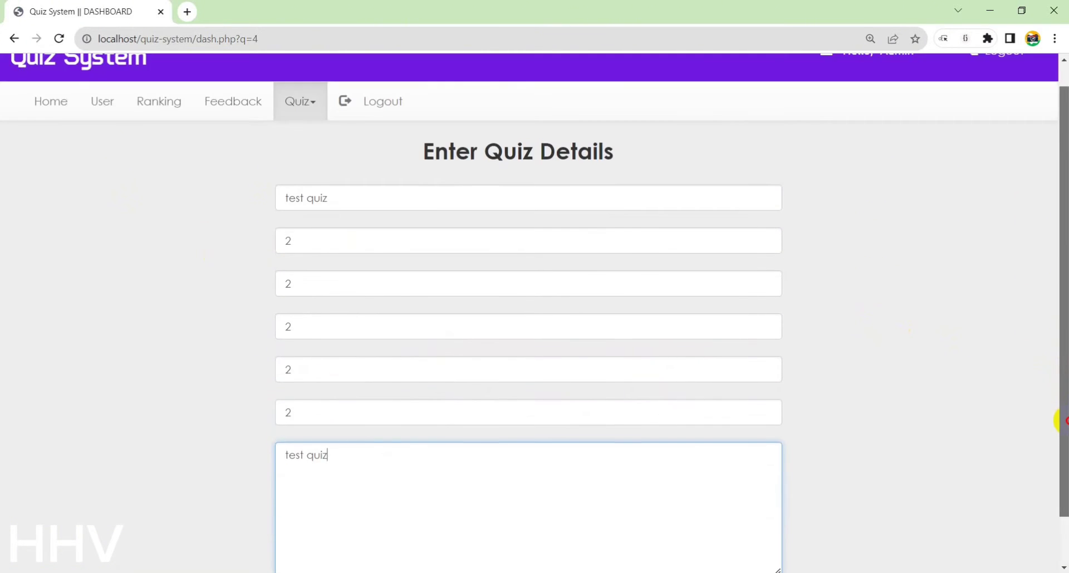
click(812, 478)
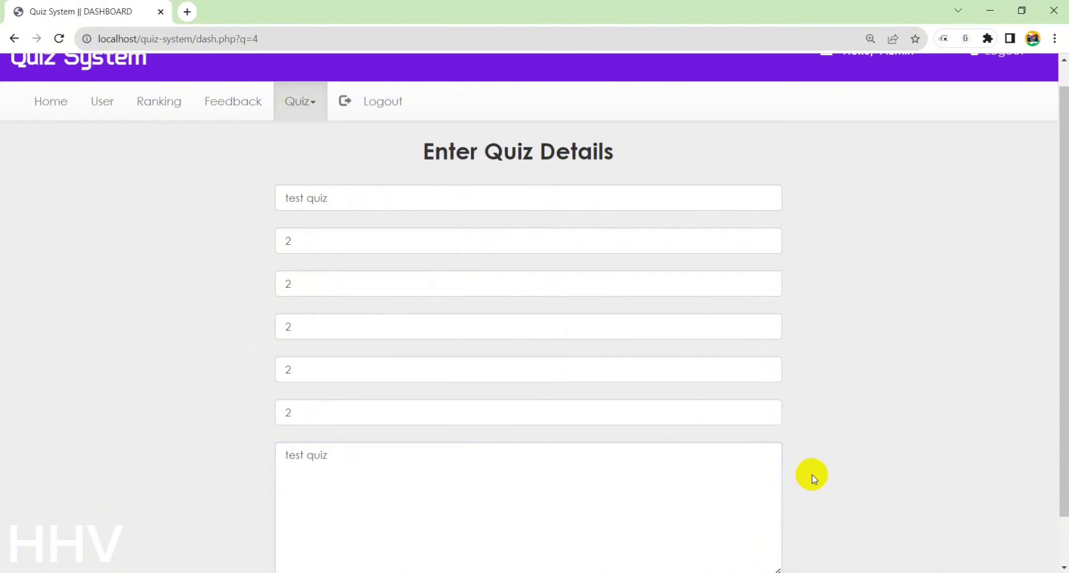
key(ctrl+minus)
click(536, 527)
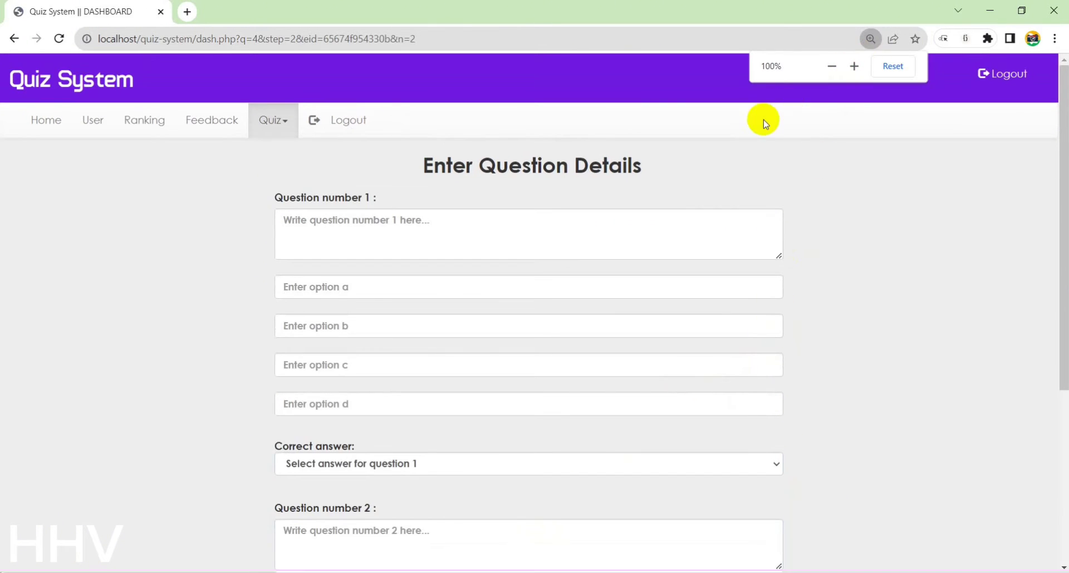
Enter question 1 as 'Question number 1' with options 1, 2, 3, 4 and answer a
click(365, 235)
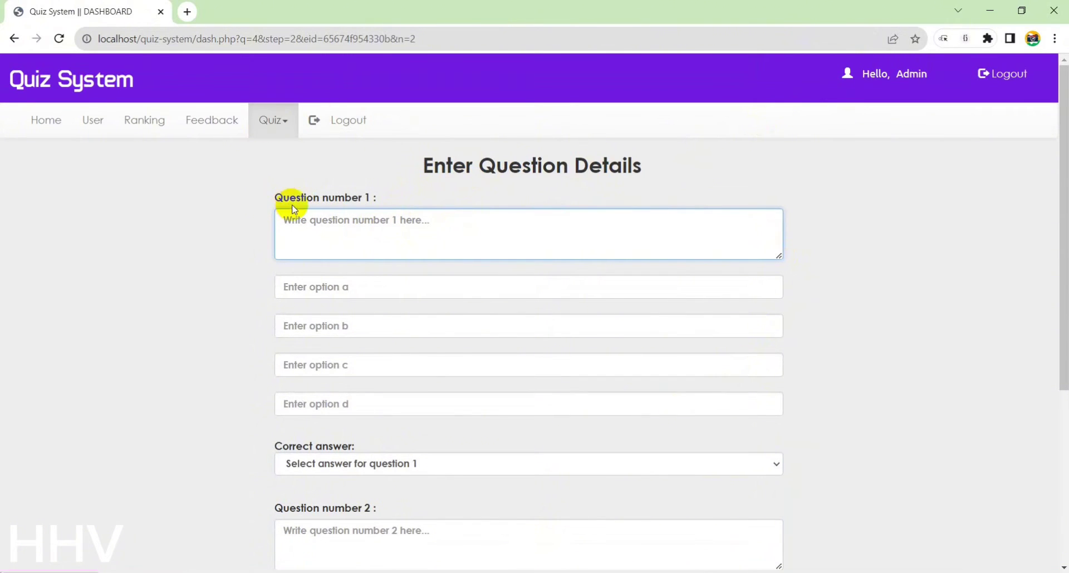
drag(268, 196, 364, 196)
key(ctrl+c)
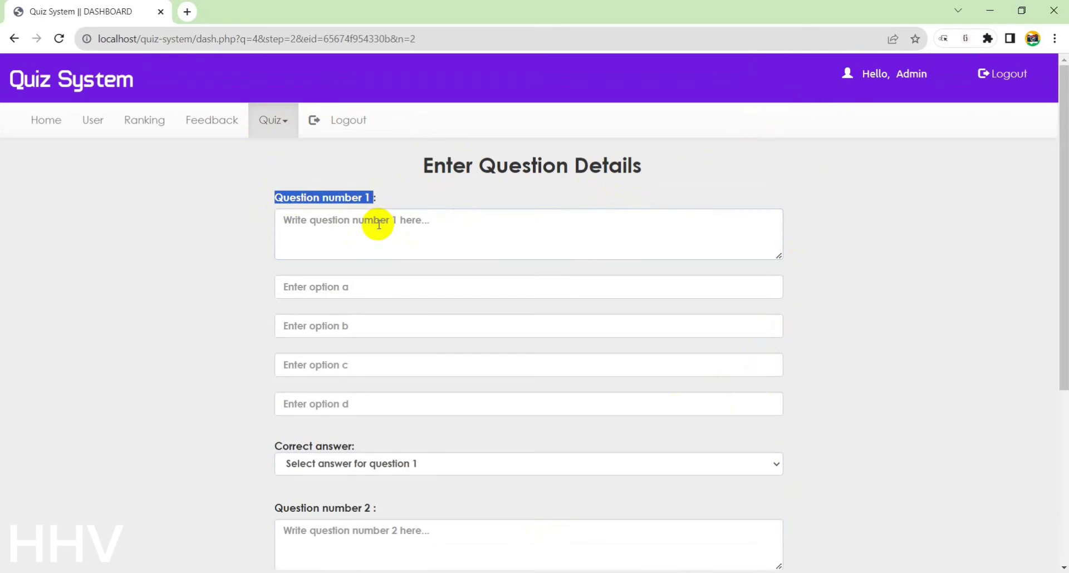
click(379, 224)
key(ctrl+v)
click(365, 293)
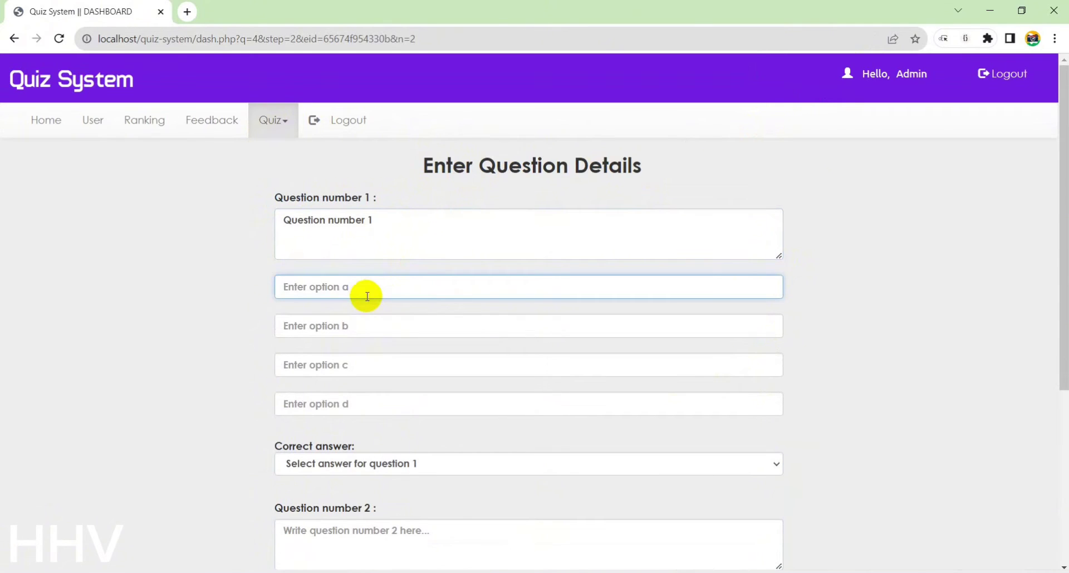
text(1)
click(351, 327)
text(2)
click(334, 364)
text(3)
click(324, 405)
text(4)
scroll(501, 382, down, 2)
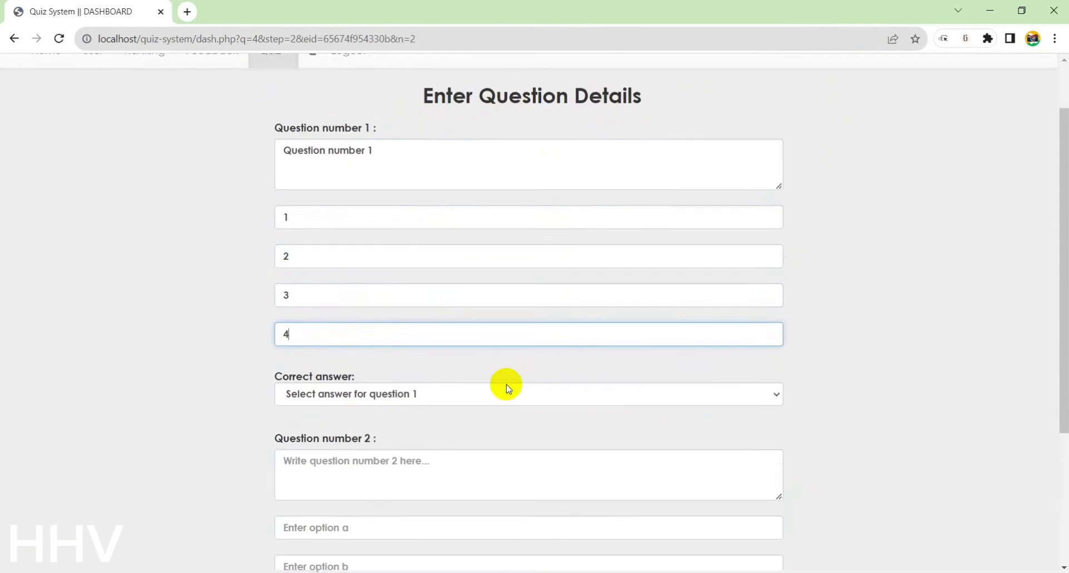
click(382, 344)
click(382, 376)
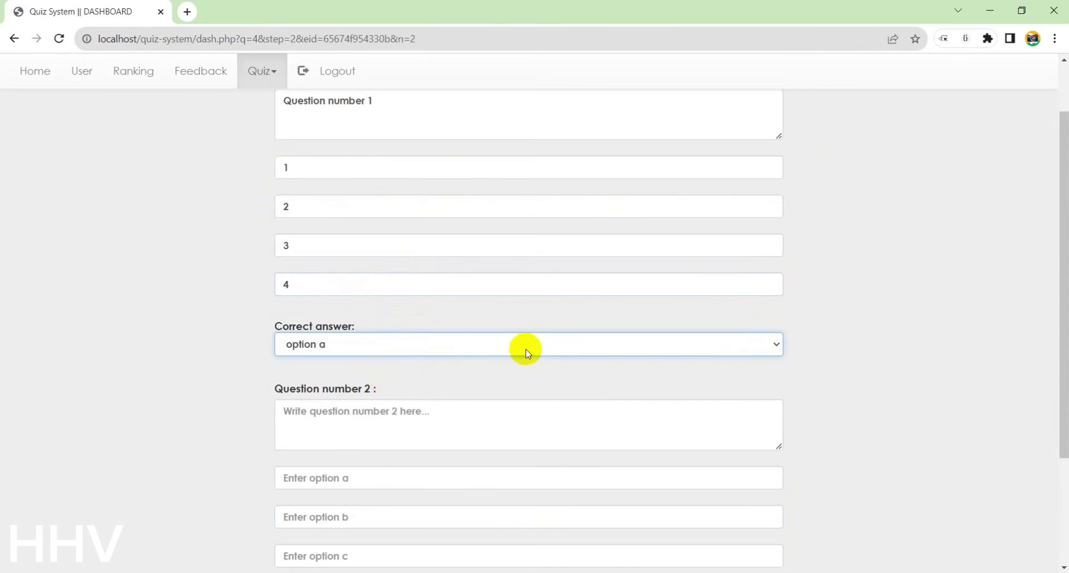
Enter 'Question number 2' with options a, a, c, d, answer c, and submit both questions
scroll(445, 349, down, 1)
click(436, 349)
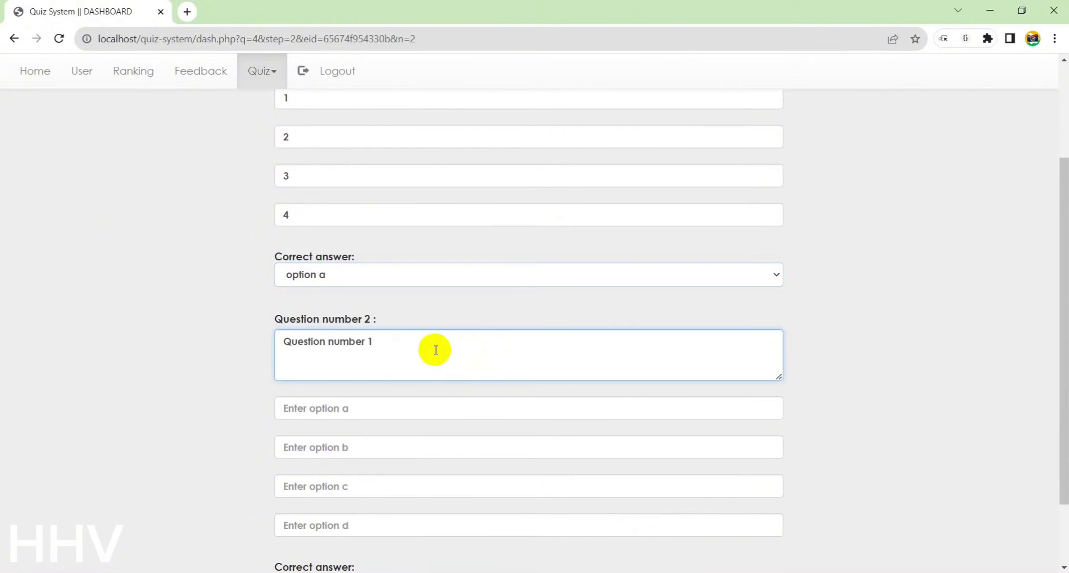
text(Question number 2)
scroll(436, 350, down, 1)
click(364, 341)
text(a)
click(362, 372)
text(a)
click(331, 409)
text(c)
click(317, 454)
scroll(510, 440, down, 1)
text(d)
click(409, 499)
click(341, 504)
click(334, 465)
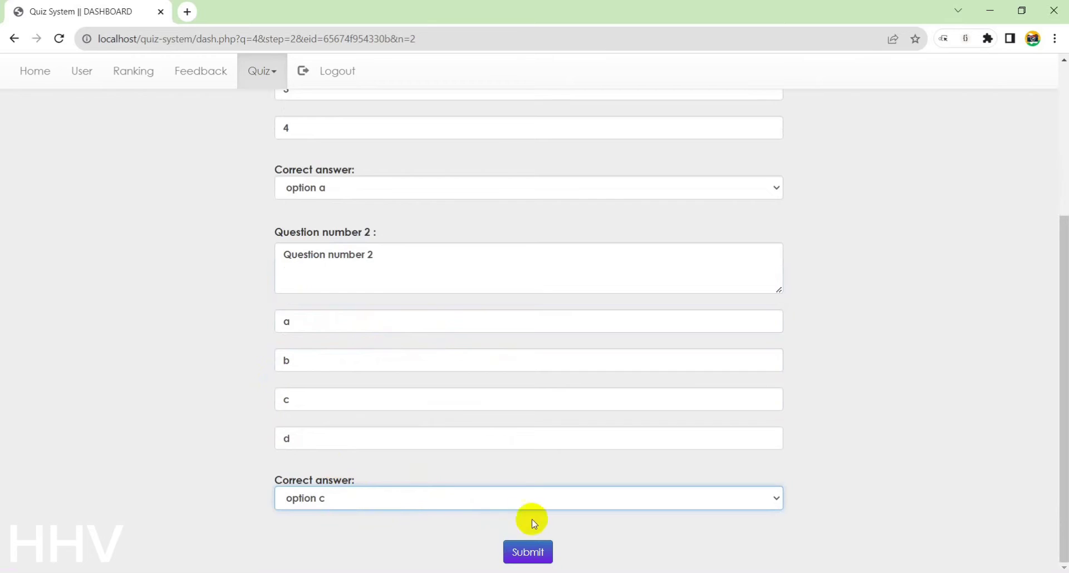
scroll(412, 312, up, 1)
scroll(501, 501, down, 1)
click(528, 552)
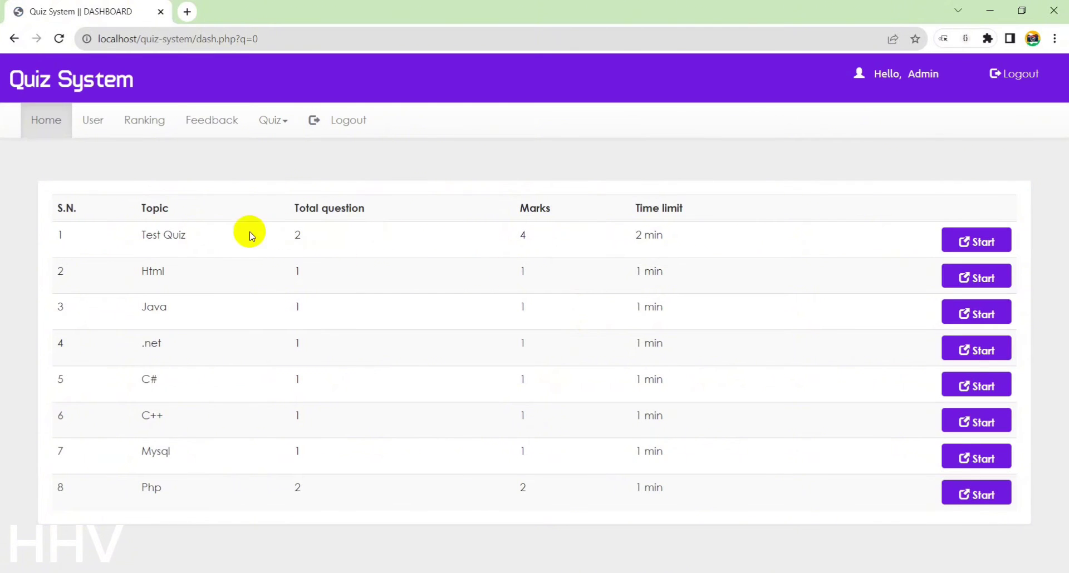
Highlight the new Test Quiz entry, then view the registered users list
drag(124, 232, 203, 232)
click(202, 233)
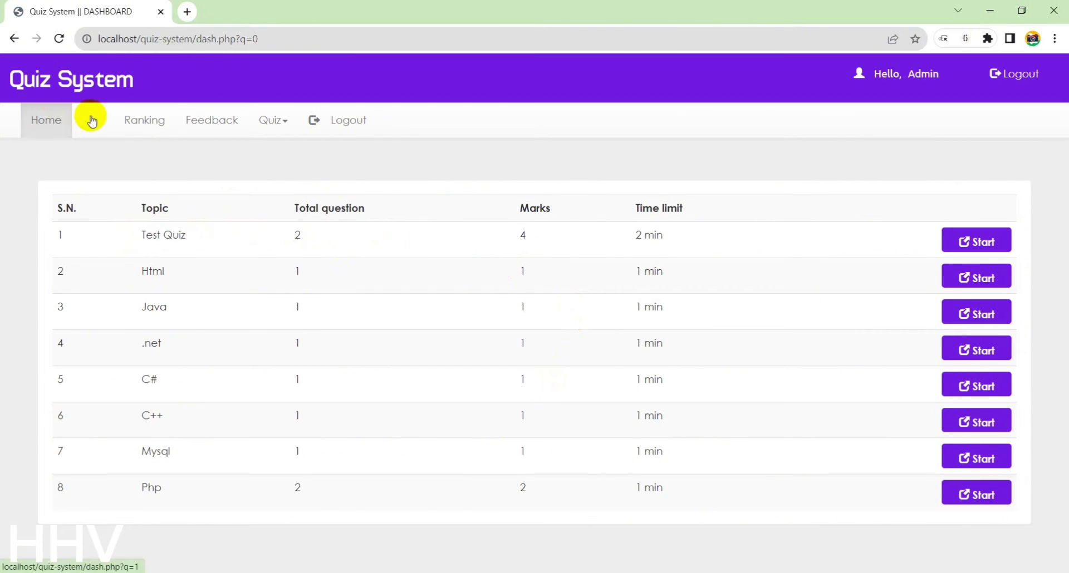
click(89, 120)
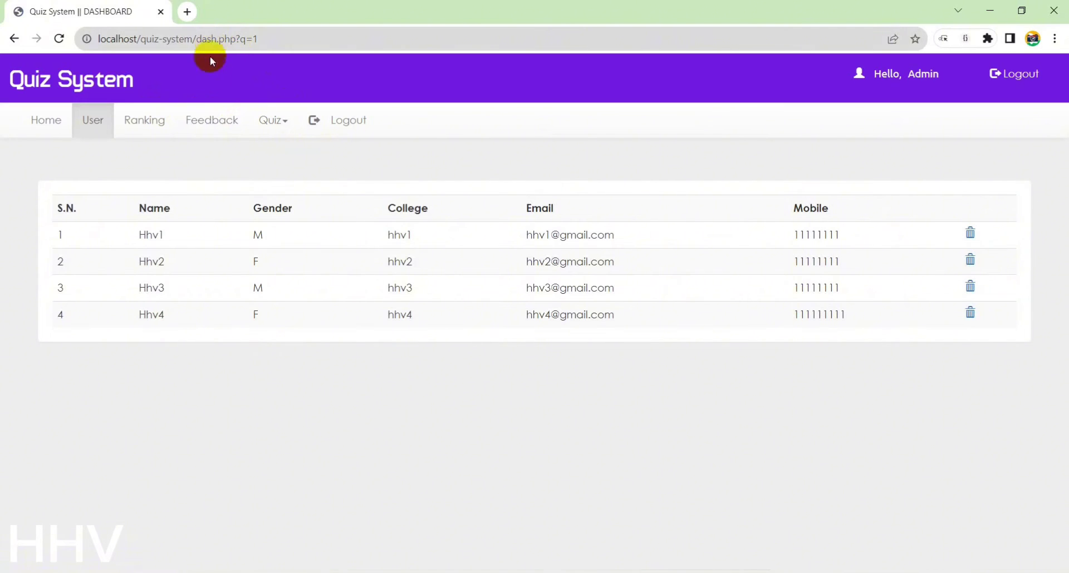
Load localhost in a new Incognito window to show the server's directory index
key(ctrl+shift+n)
text(lo)
key(Return)
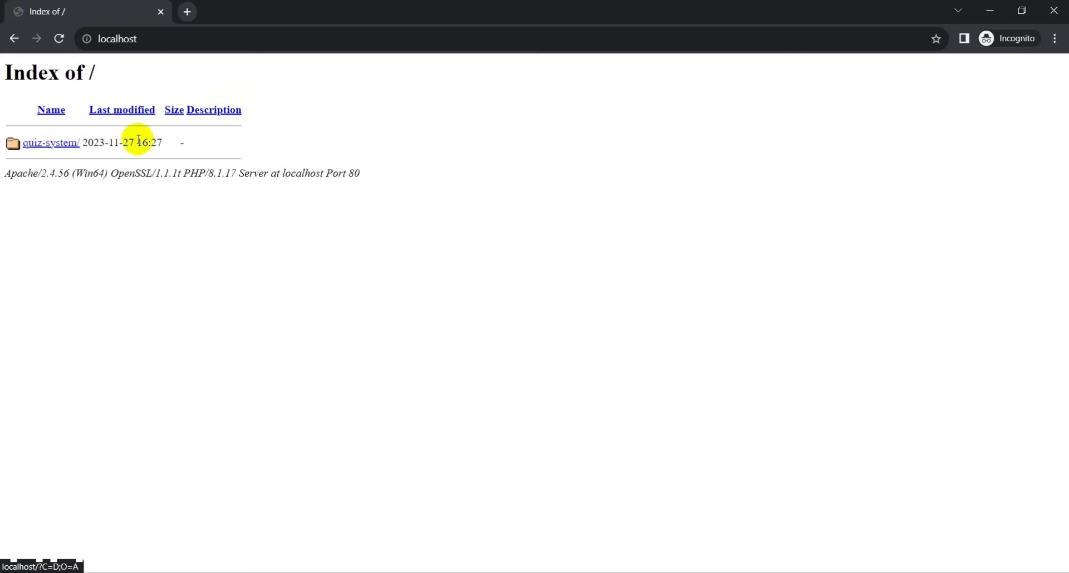
Open localhost/quiz-system at 110% zoom, enter the new user's name and choose Male
click(71, 143)
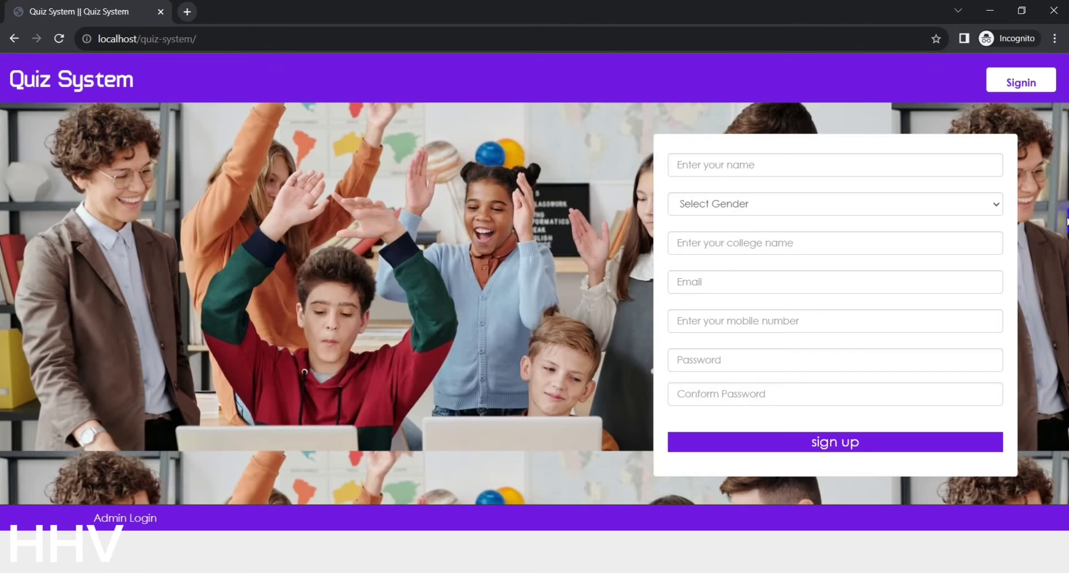
key(ctrl+plus)
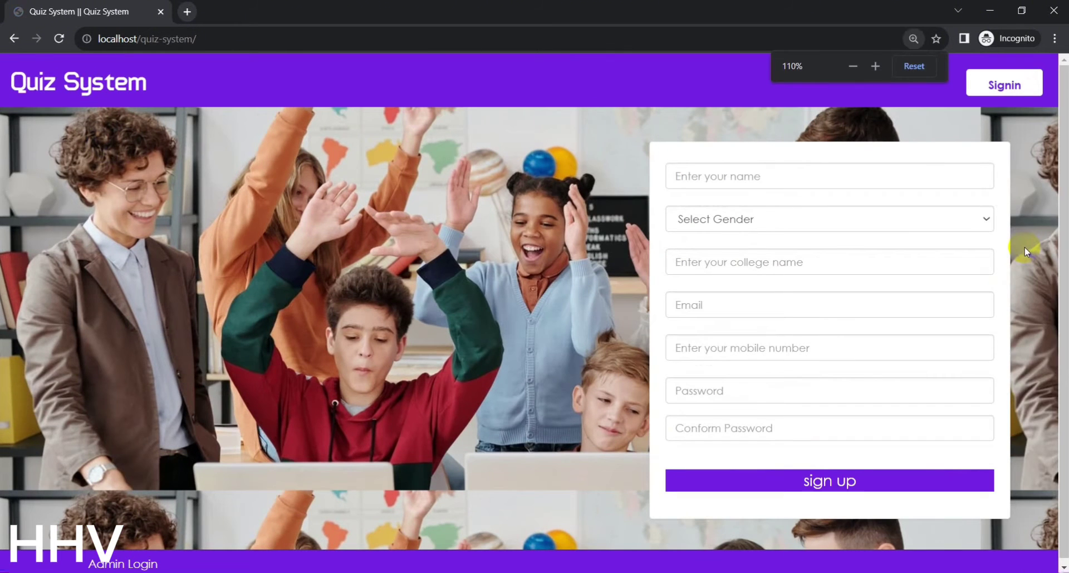
click(884, 167)
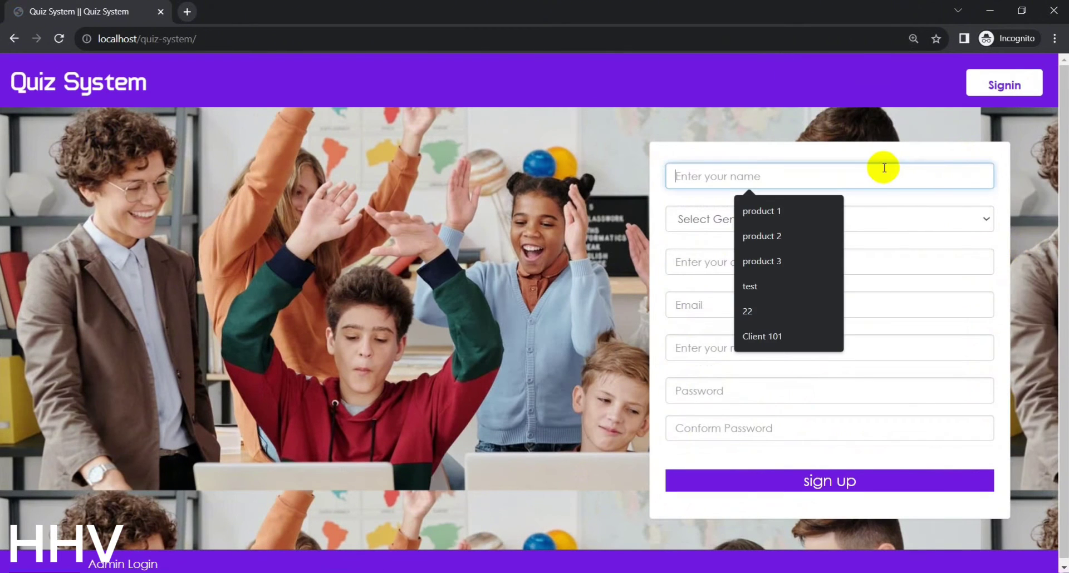
text(usertest)
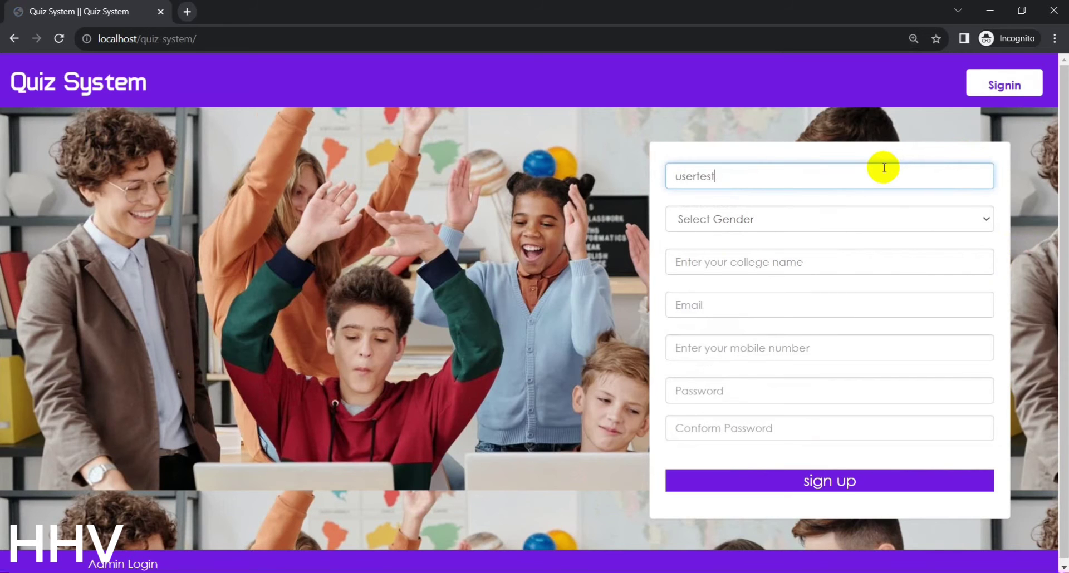
click(796, 218)
click(735, 249)
Fill in the college, a Gmail email address, the mobile number and the password
click(731, 265)
double_click(714, 173)
click(701, 254)
key(ctrl+v)
click(708, 305)
key(ctrl+v)
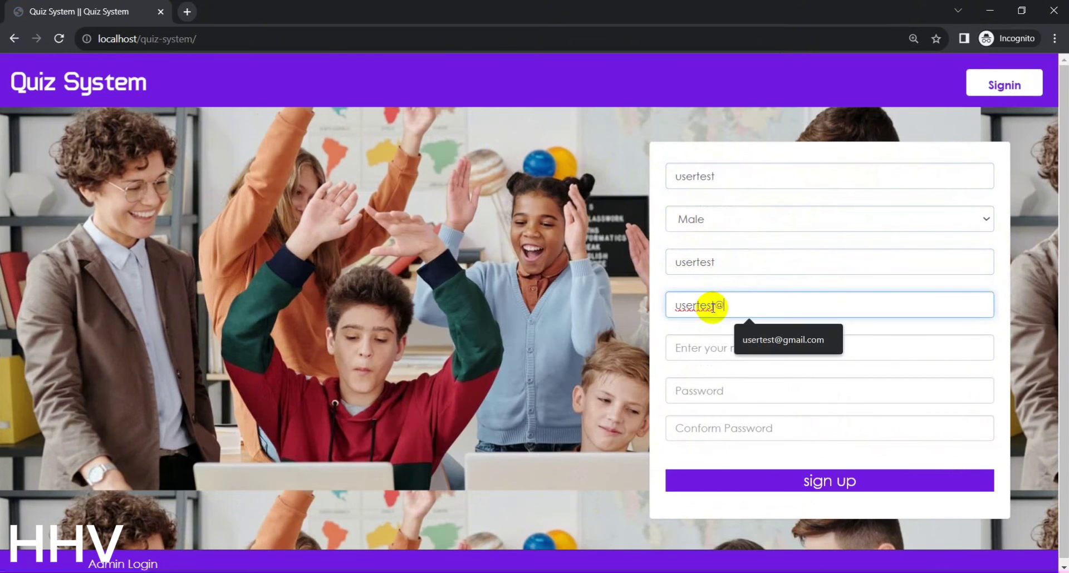
text(@gmail.com)
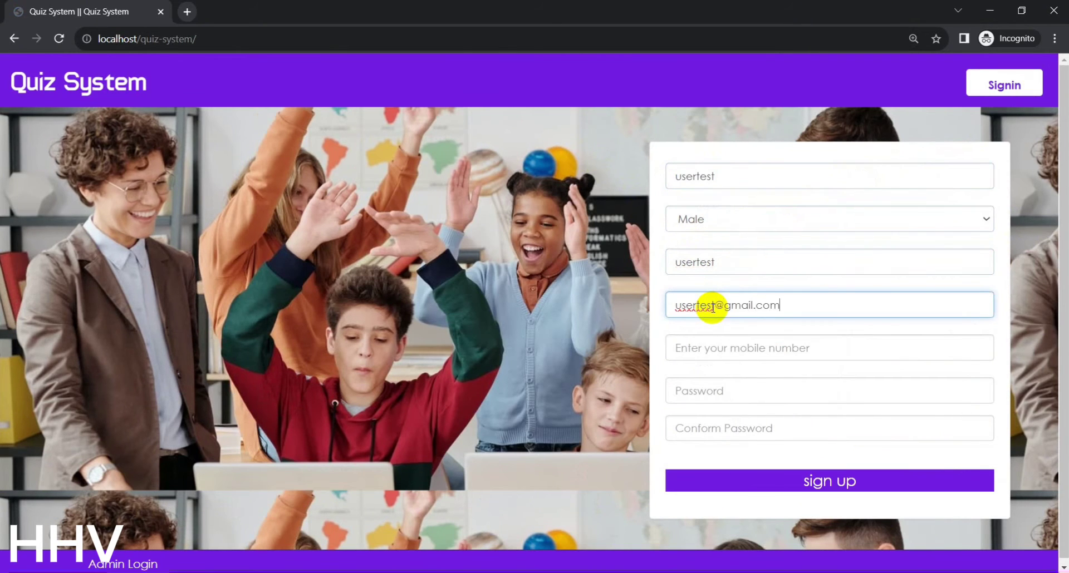
click(725, 348)
text(1)
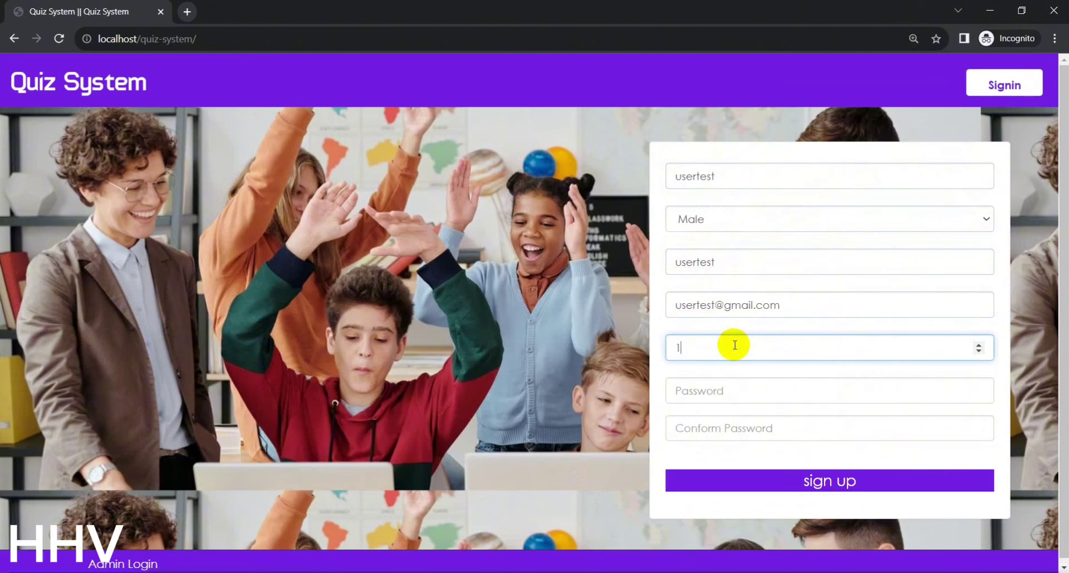
text(2345678)
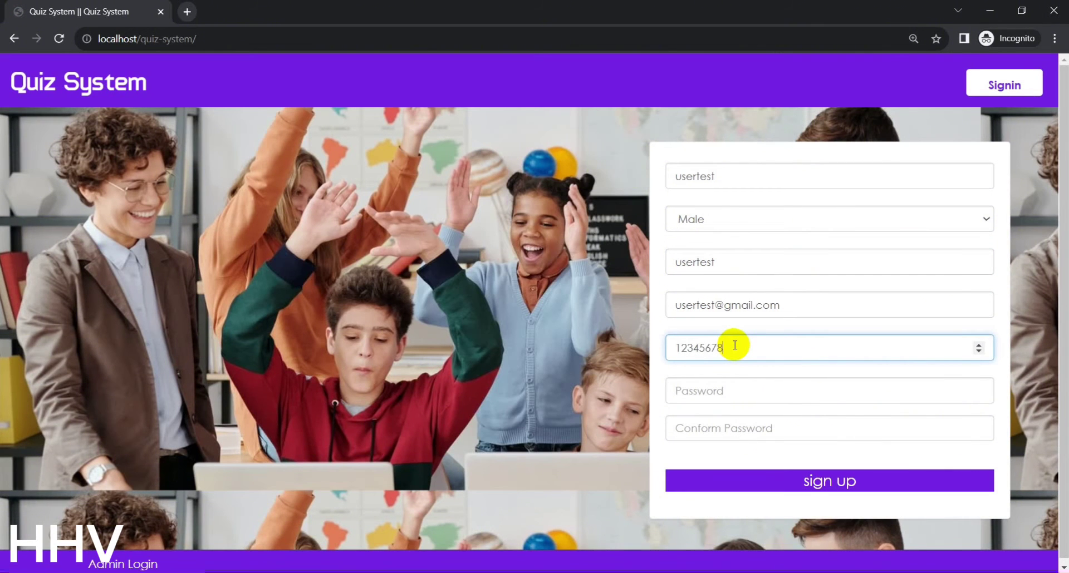
text(9)
click(753, 390)
text(123456)
click(729, 428)
Confirm the password, create the account, and look over the History and Ranking pages
text(123456)
click(787, 480)
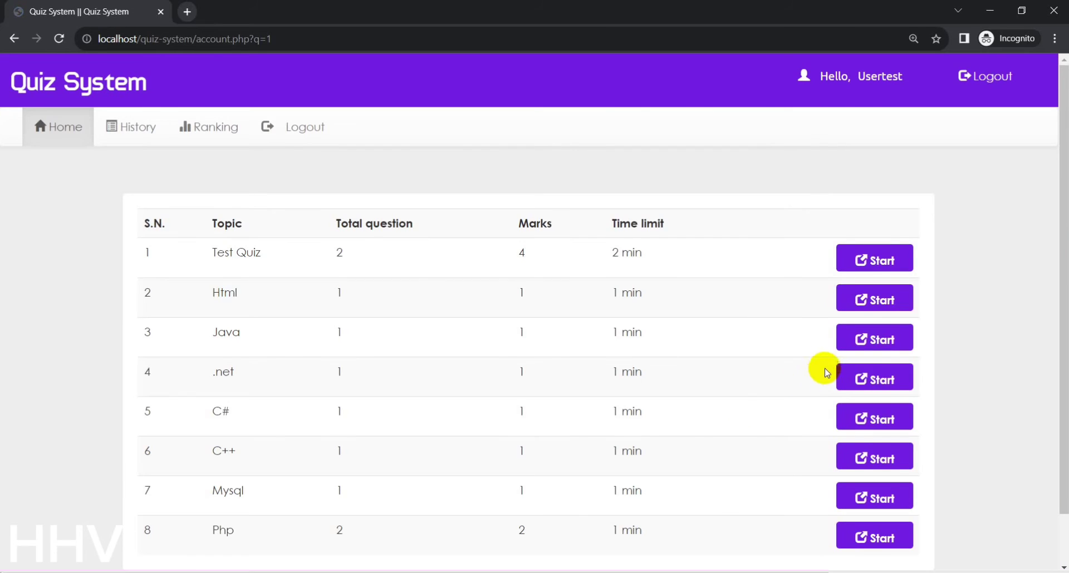
click(159, 128)
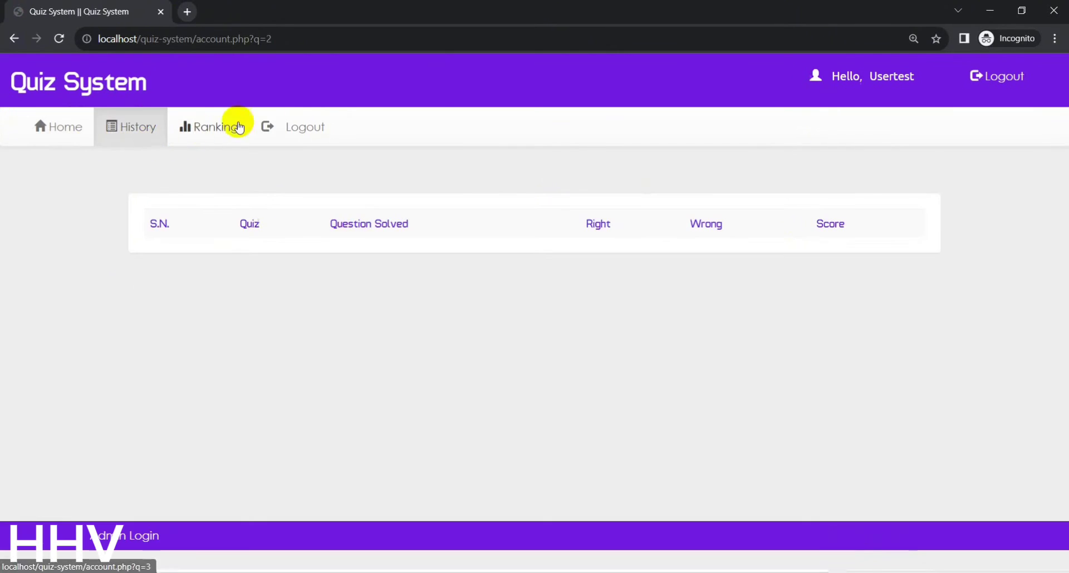
click(228, 125)
click(63, 125)
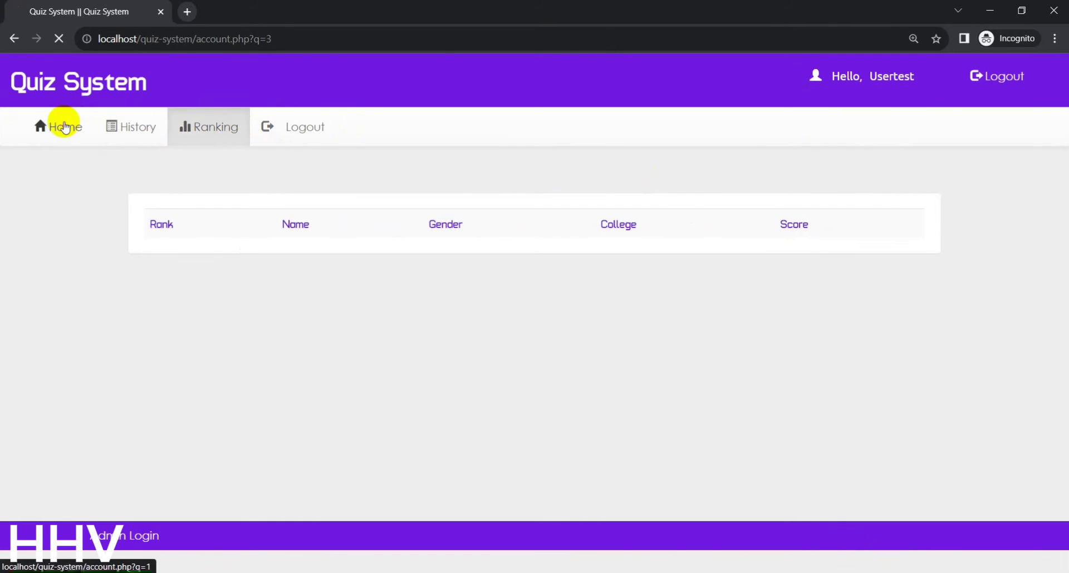
Take Test Quiz, answering 1 for question 1 and c for question 2
click(875, 255)
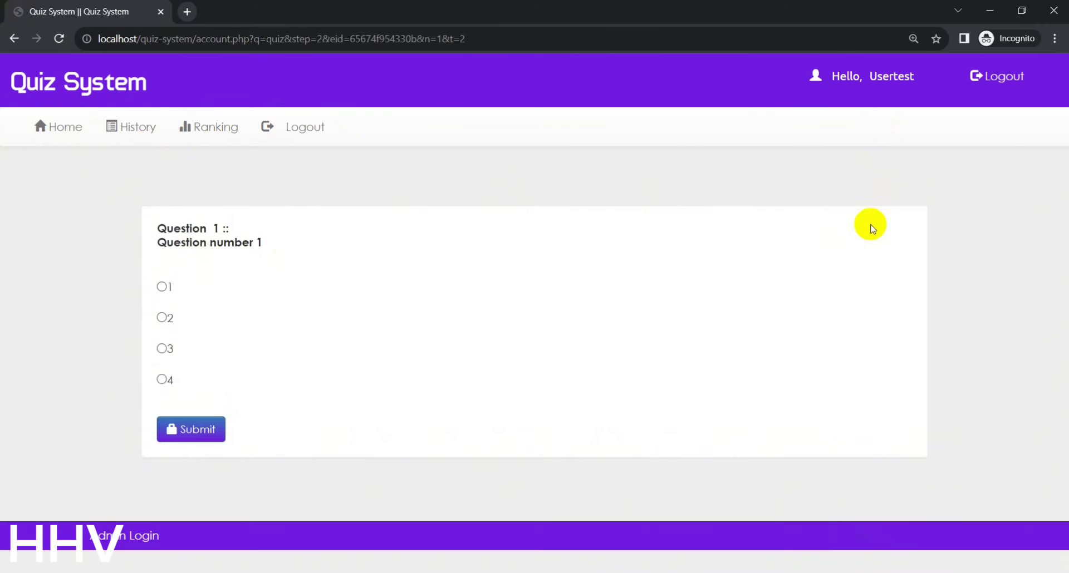
click(161, 287)
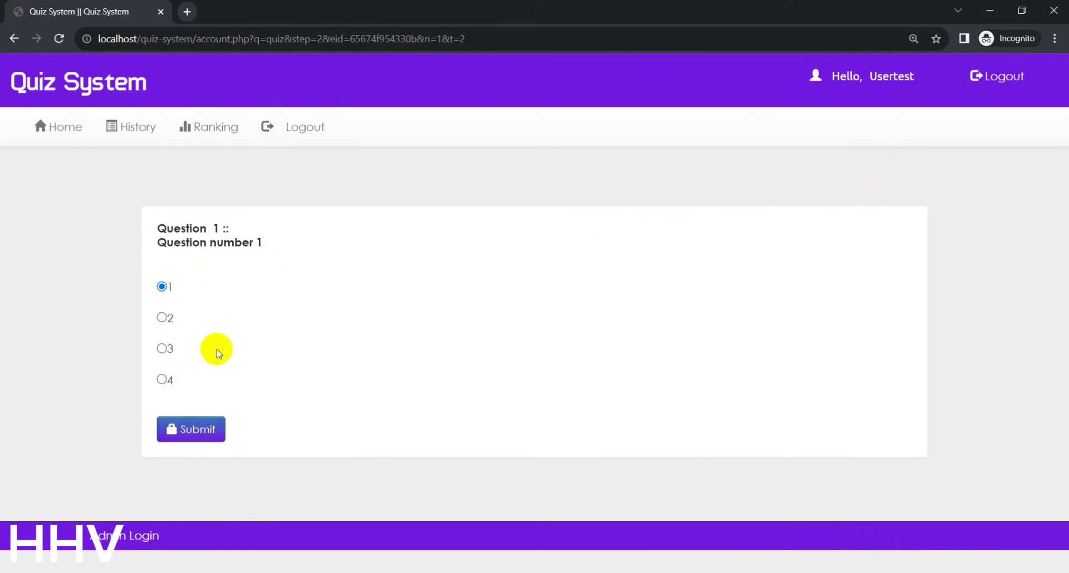
click(205, 429)
key(ctrl+plus)
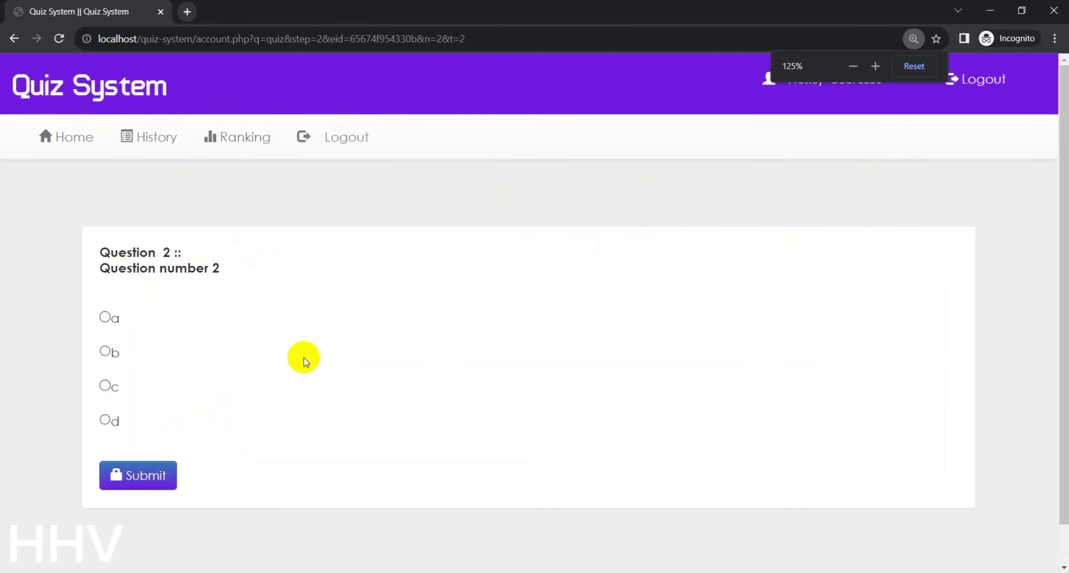
key(ctrl+minus)
click(161, 348)
click(192, 429)
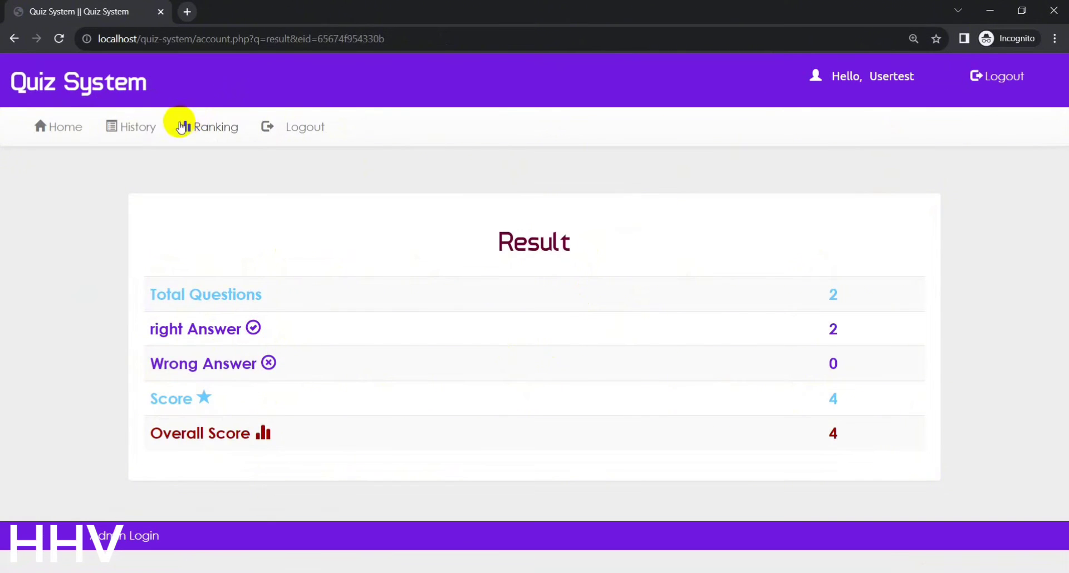
Check the score of 4 in History and Ranking, then log out
click(164, 128)
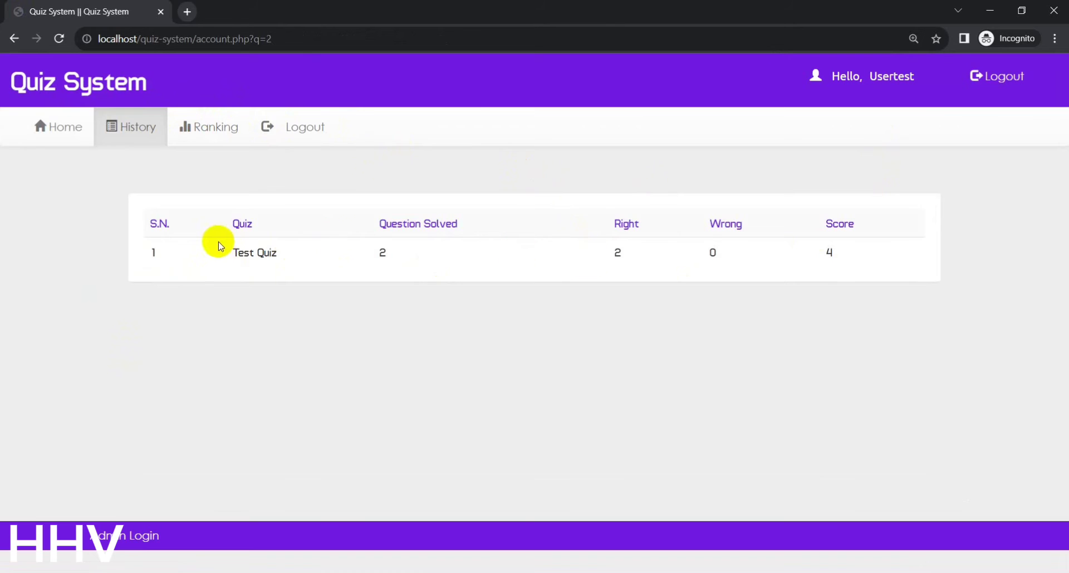
drag(234, 254, 460, 249)
click(460, 248)
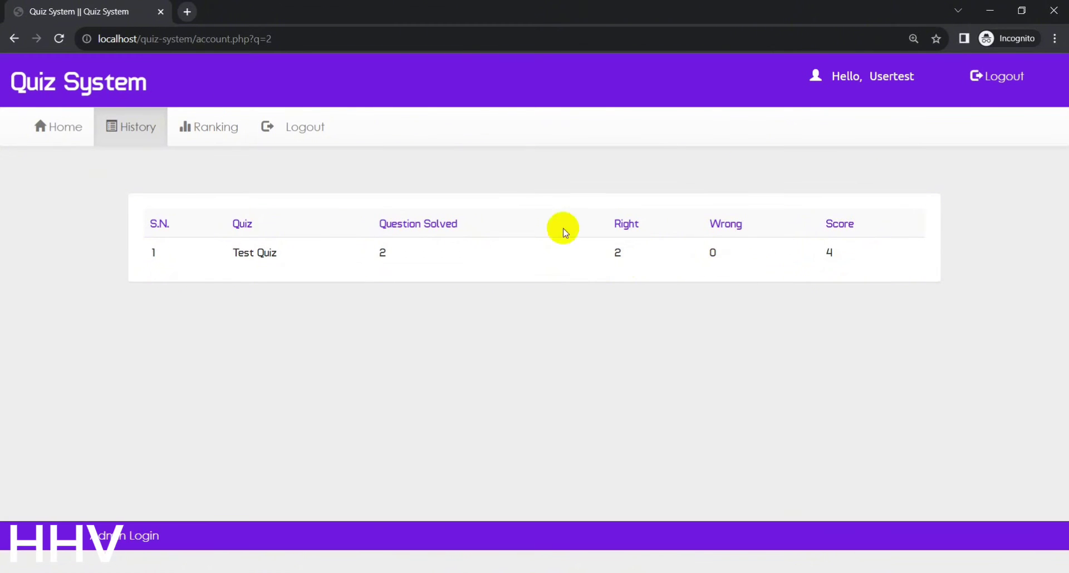
click(216, 133)
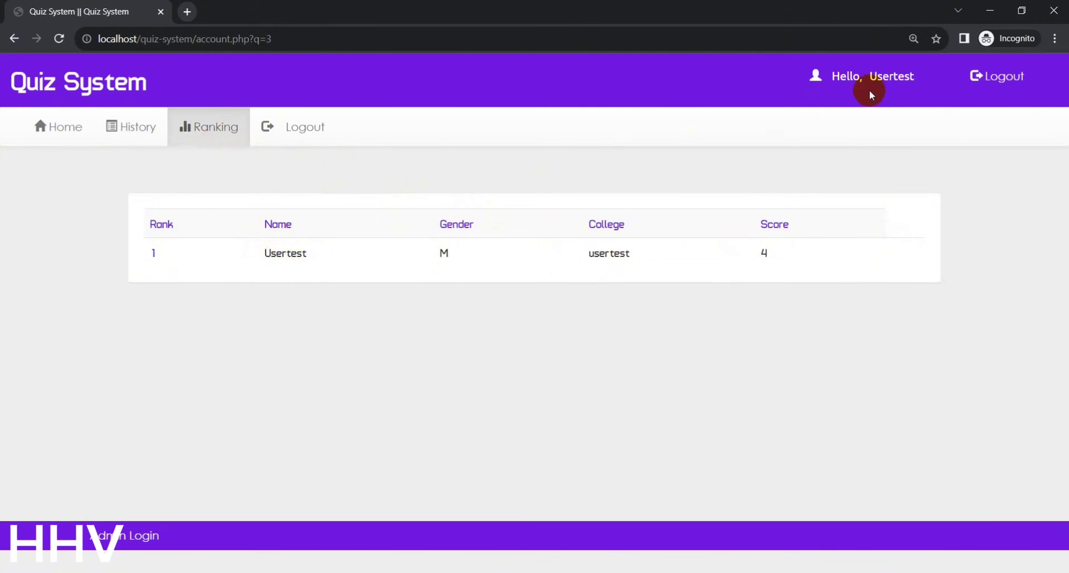
click(988, 77)
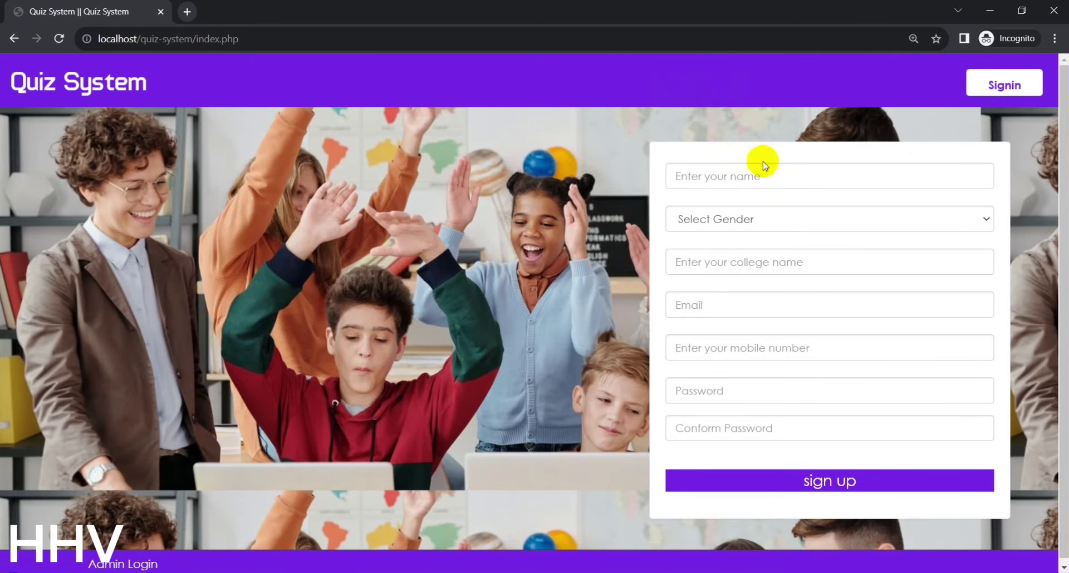
Log in to the admin dashboard using the saved admin email and password
click(122, 565)
click(491, 150)
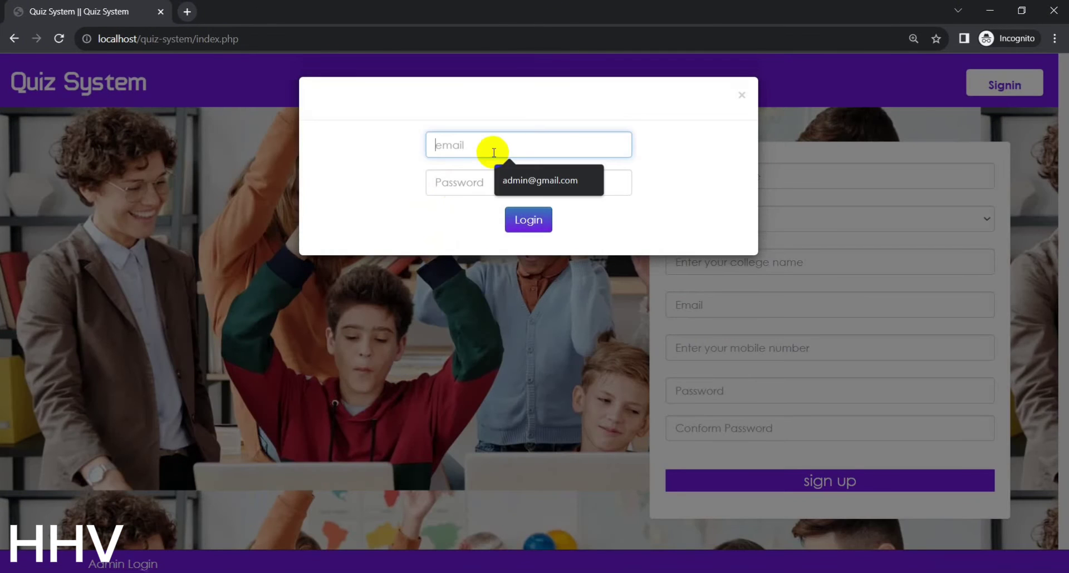
click(498, 172)
click(501, 174)
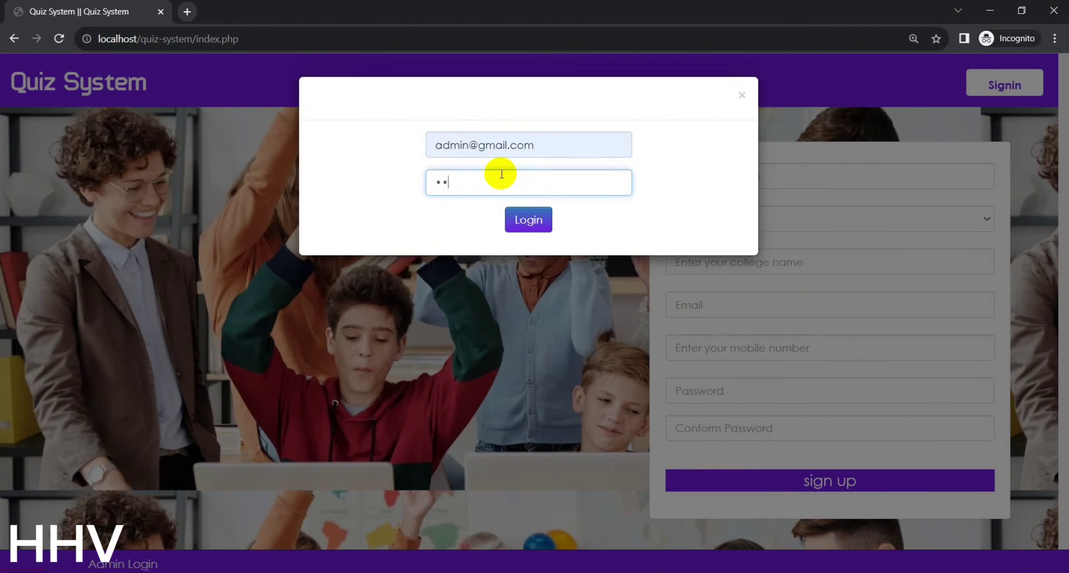
click(539, 221)
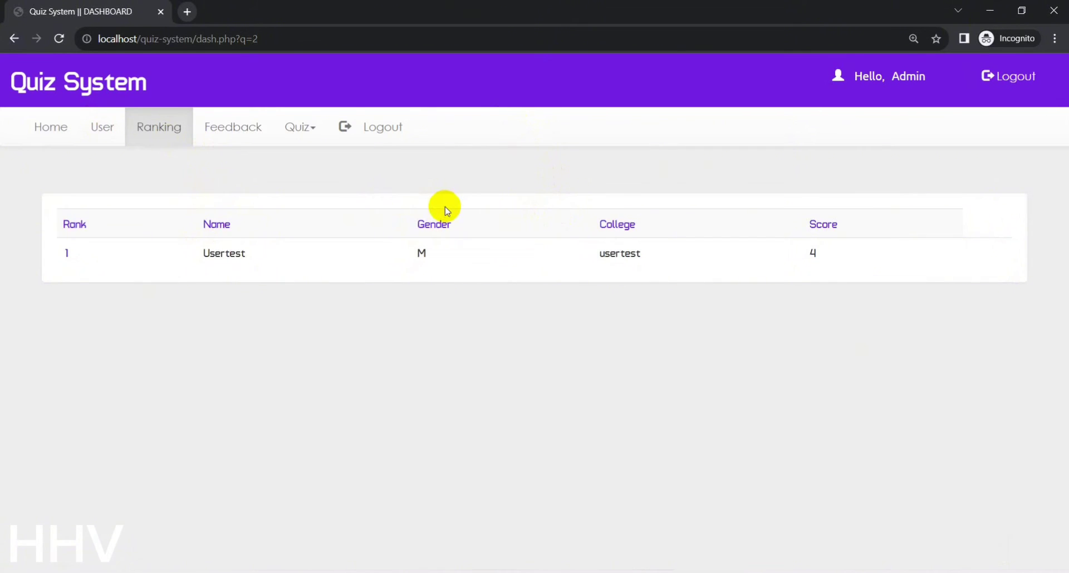
Review the test user's ranking, the Feedback and Remove Quiz pages, then log out
double_click(248, 255)
double_click(421, 253)
click(681, 258)
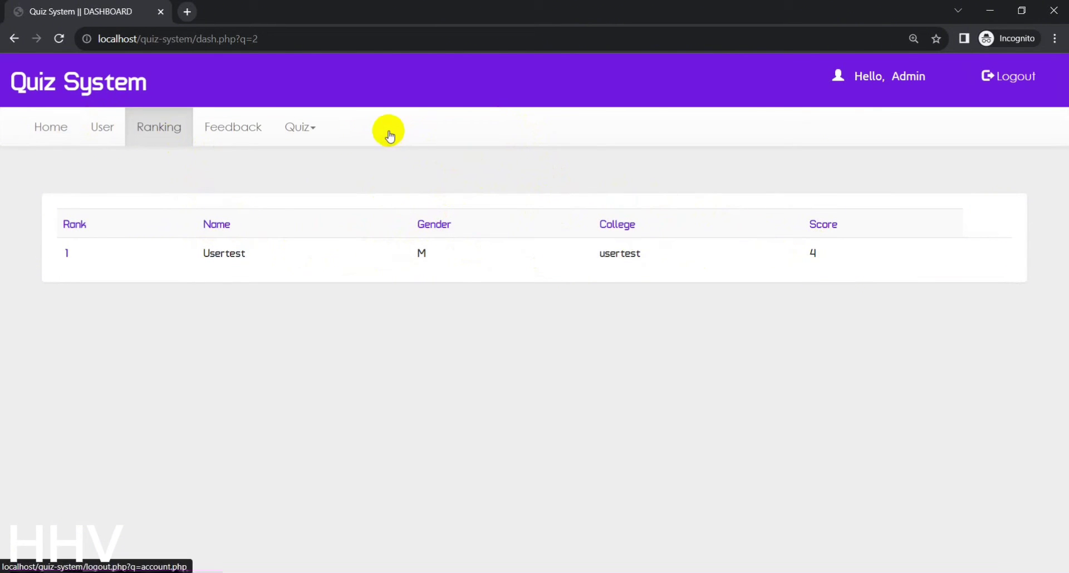
click(300, 126)
click(260, 137)
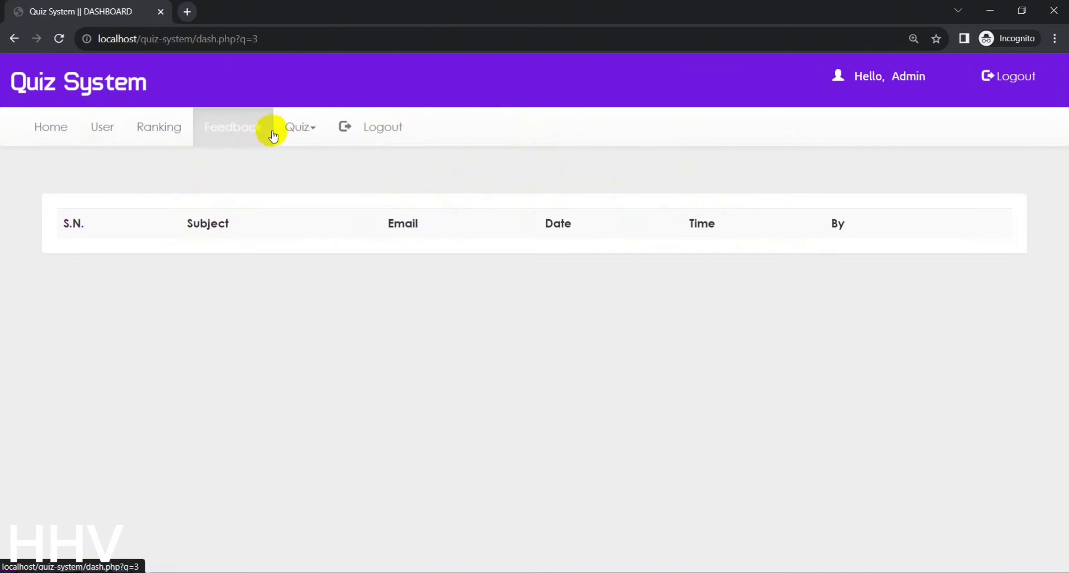
click(295, 129)
click(317, 178)
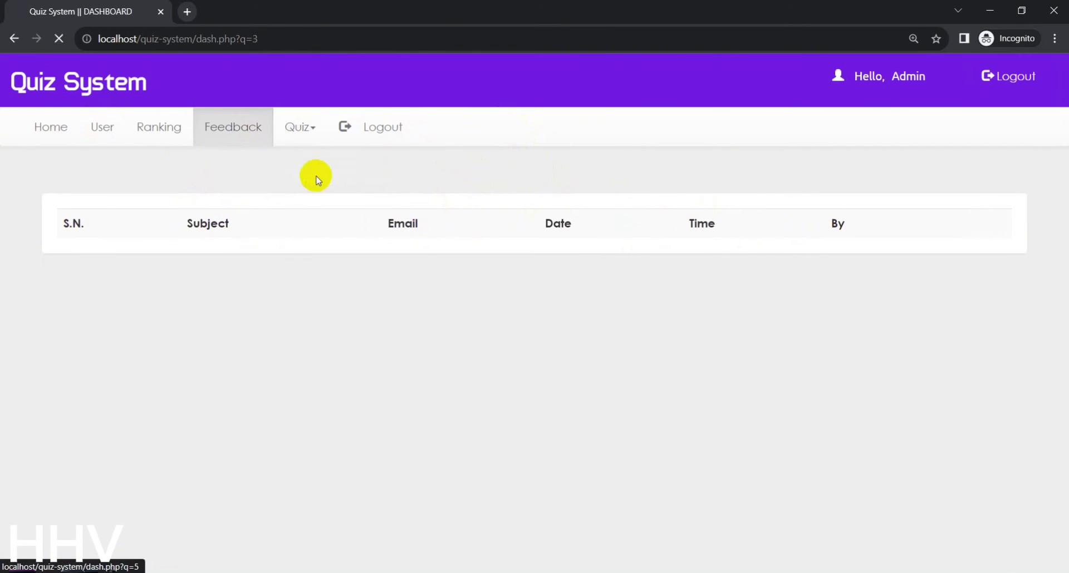
scroll(752, 354, down, 1)
scroll(908, 365, up, 1)
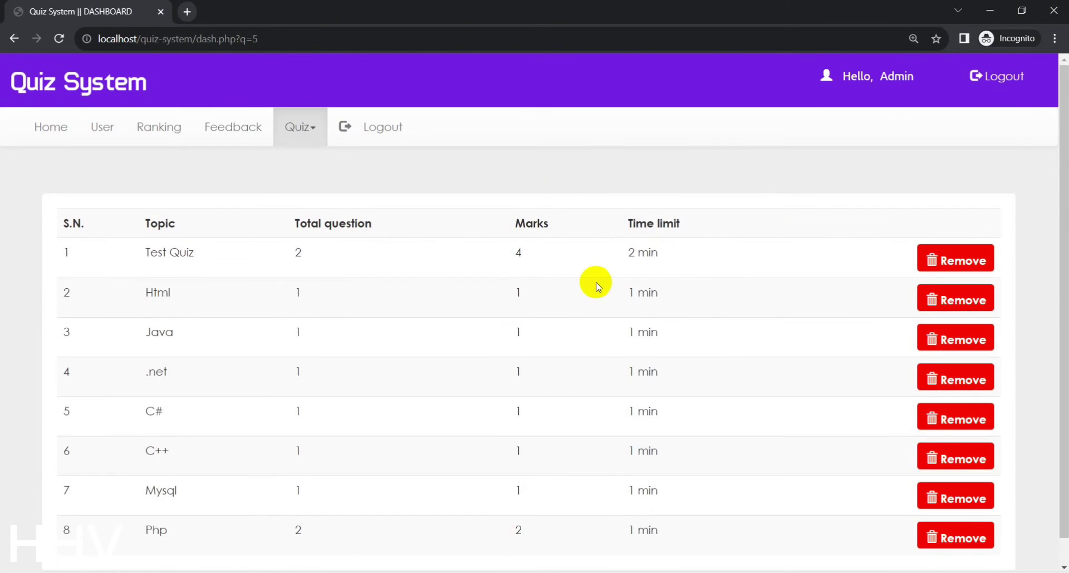
click(1005, 75)
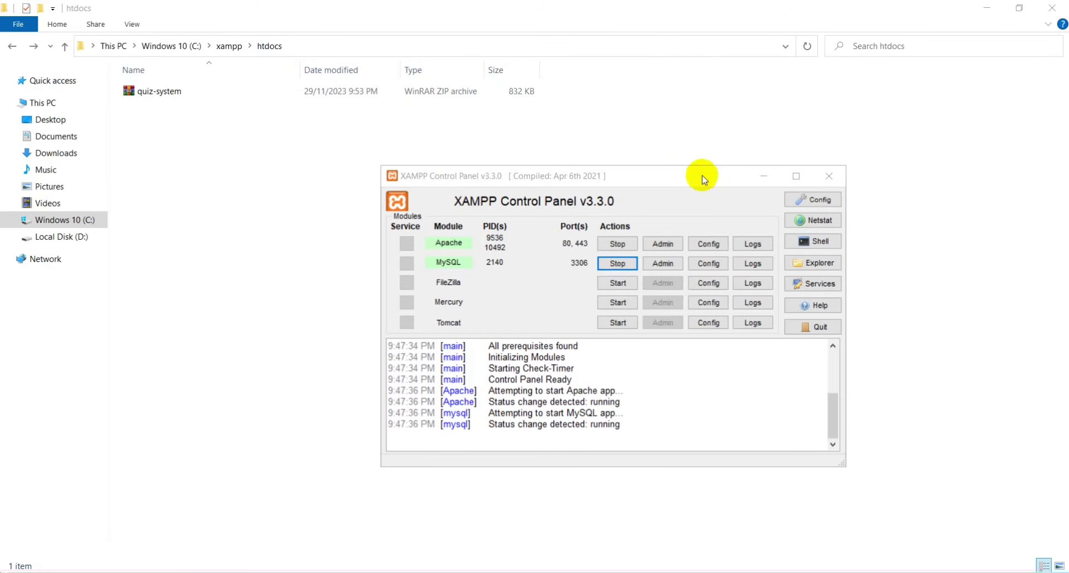
Extract the quiz-system folder from quiz-system.zip into htdocs, then return to Chrome
click(139, 95)
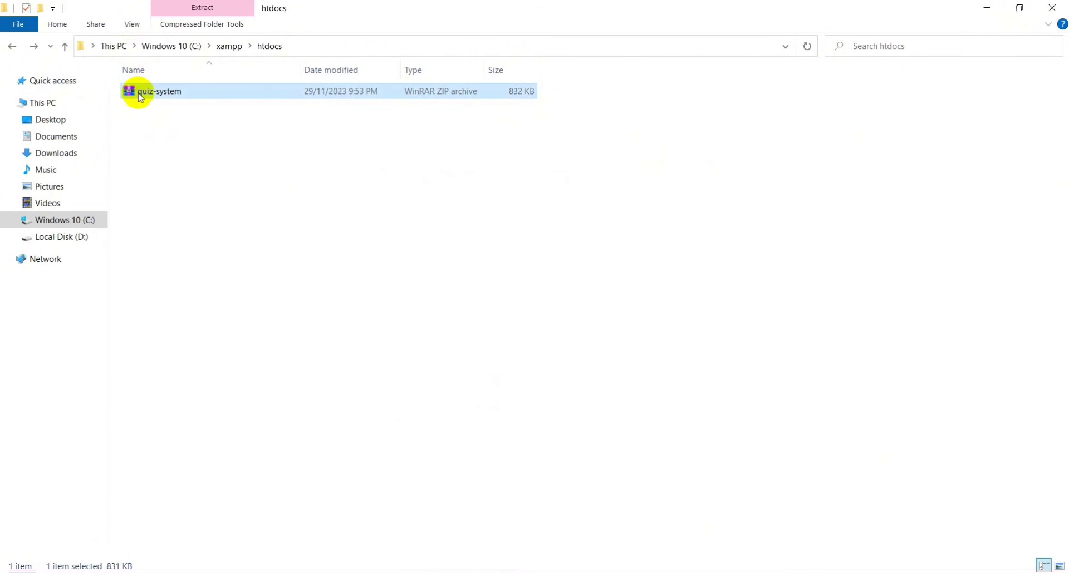
double_click(140, 96)
click(372, 176)
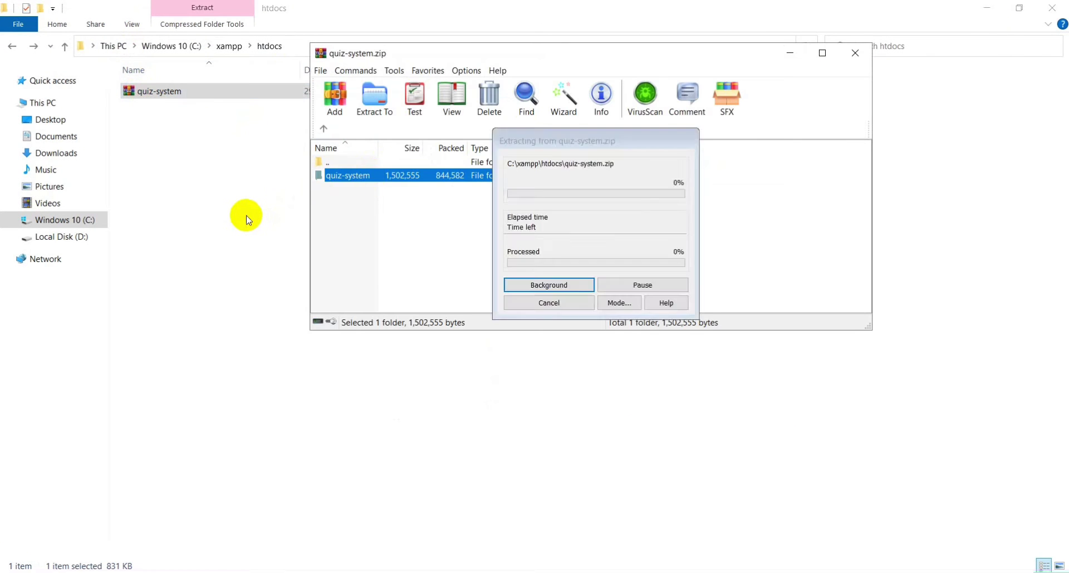
drag(246, 216, 239, 215)
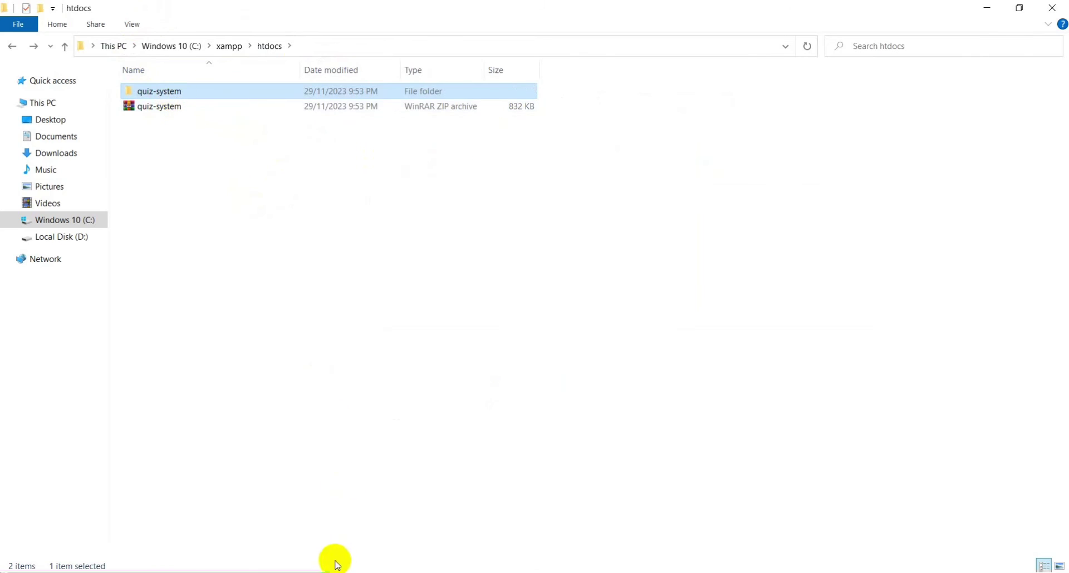
key(alt+Tab)
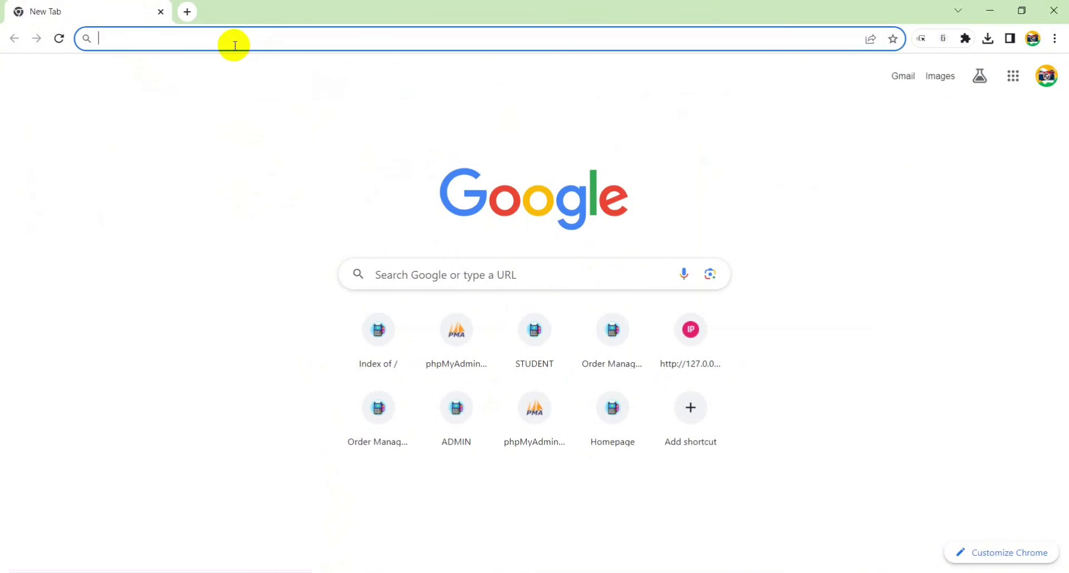
Load the quiz-system site from the localhost index and zoom the page to 110%
text(localhost)
click(178, 176)
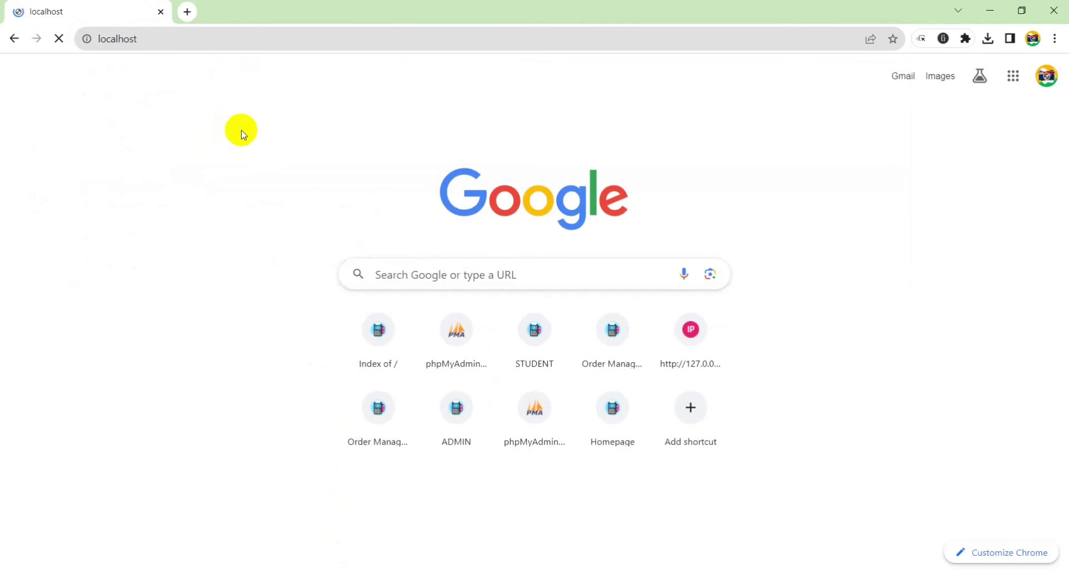
click(56, 161)
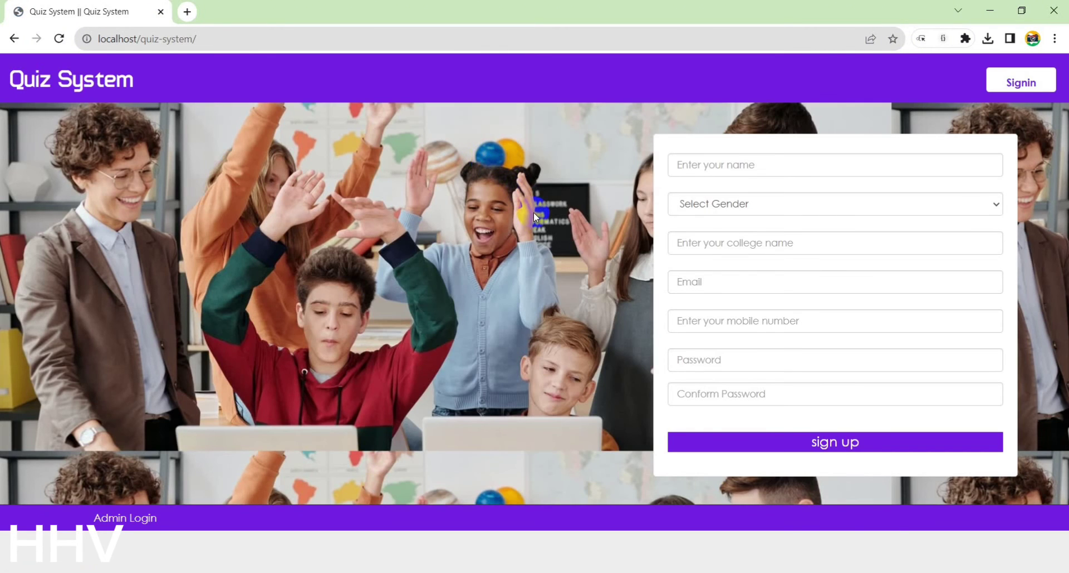
key(ctrl+plus)
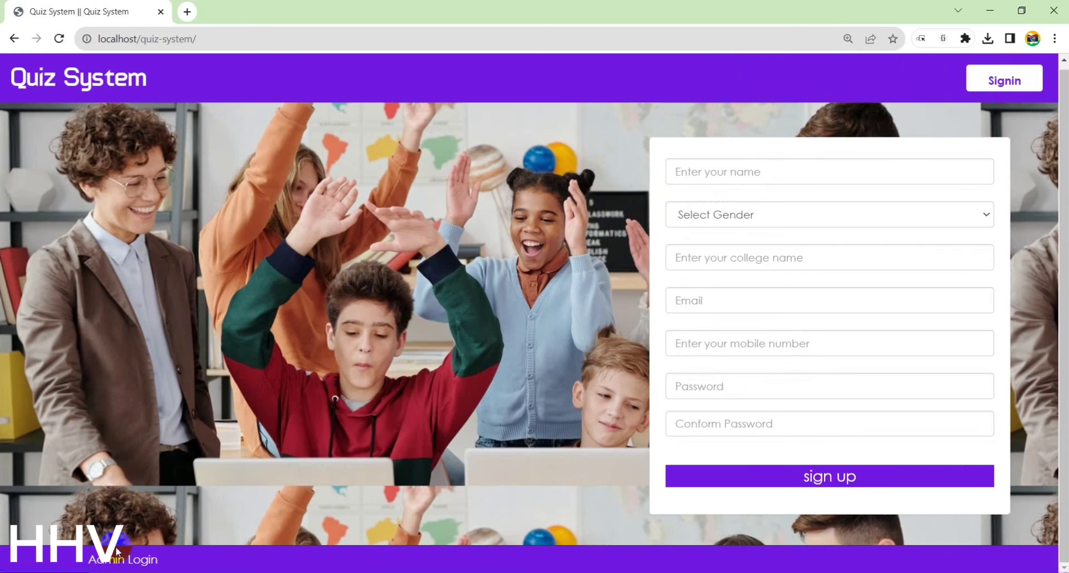
Open localhost/phpmyadmin in a new browser tab
click(196, 13)
text(localhost/phpmyadmin)
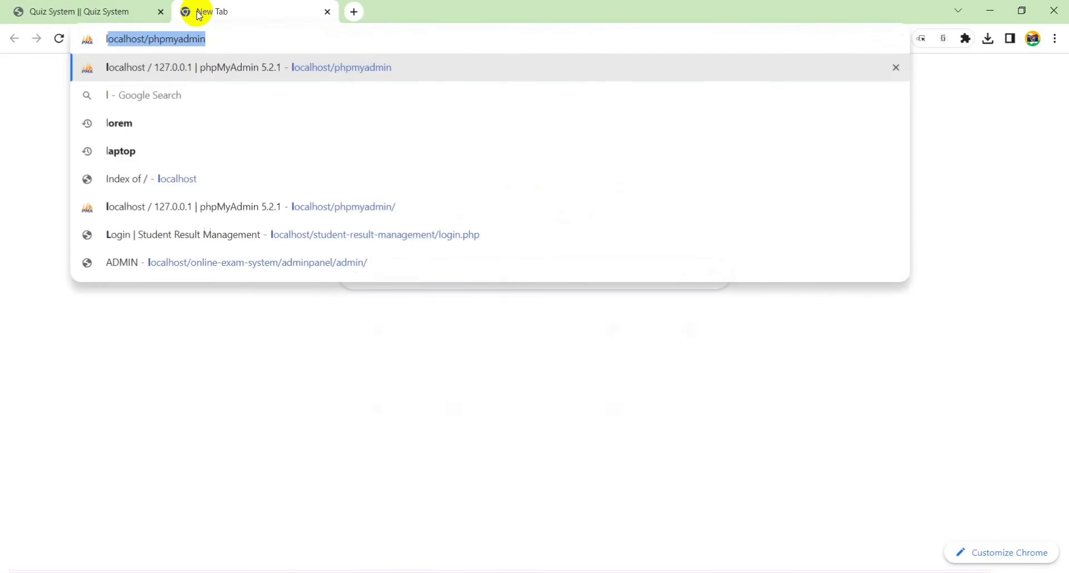
key(Return)
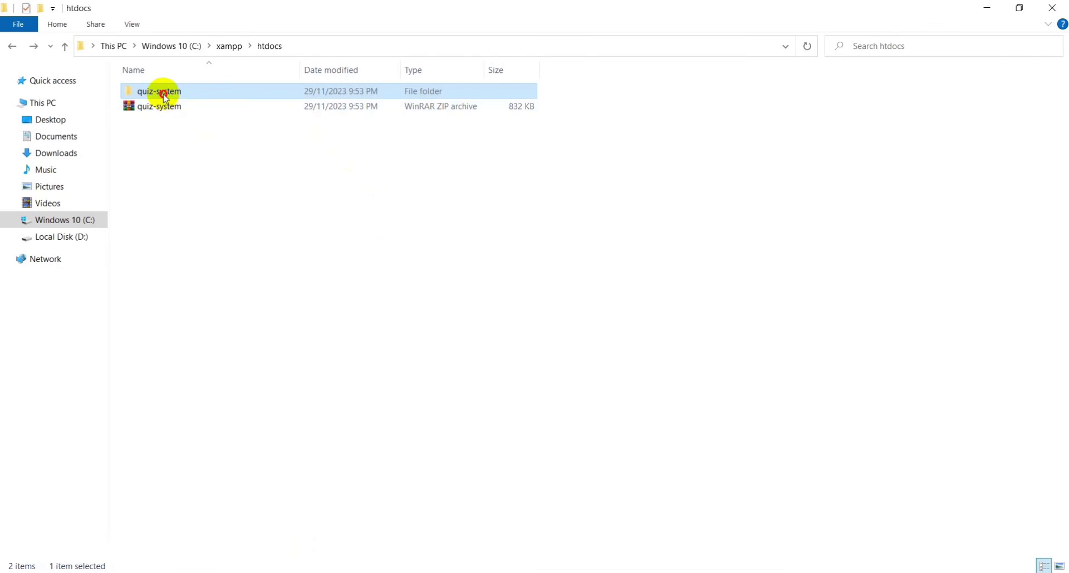
In Explorer's quiz-system folder, copy the quiz_sys_db SQL file name, then return to phpMyAdmin
double_click(165, 96)
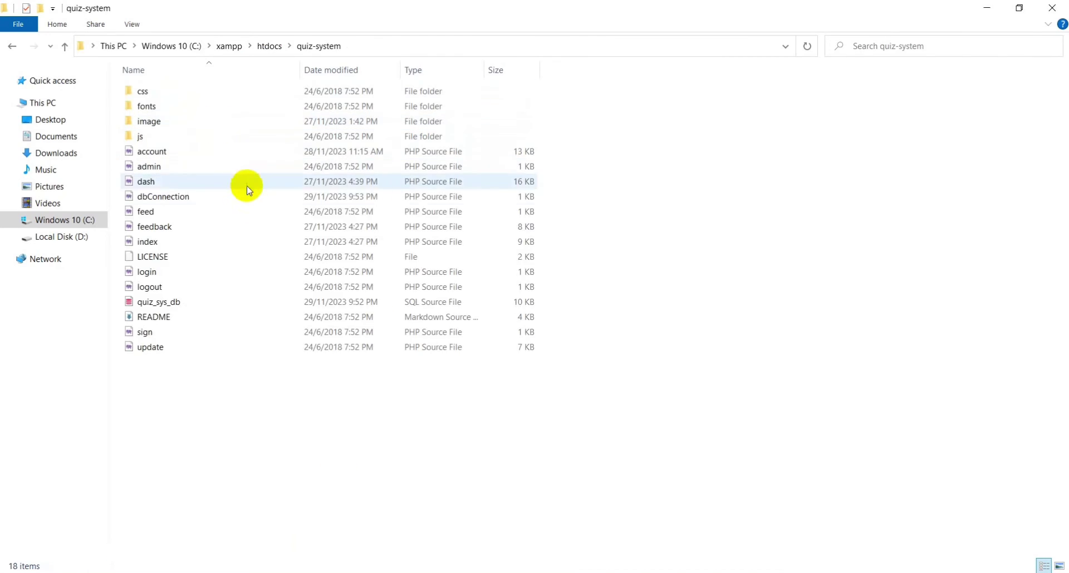
click(160, 301)
key(Return)
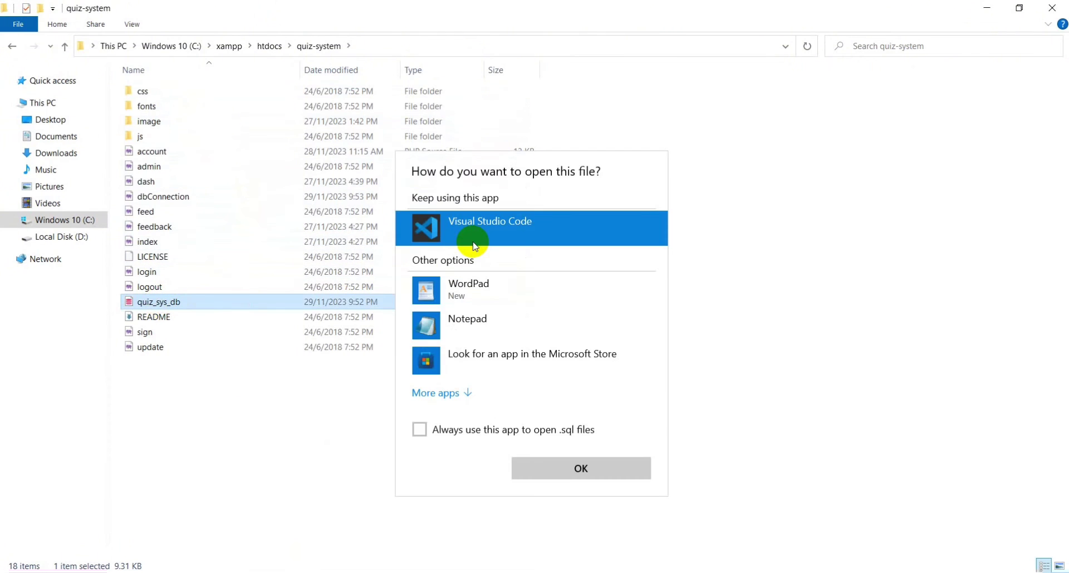
key(Escape)
click(167, 302)
key(ctrl+c)
click(987, 7)
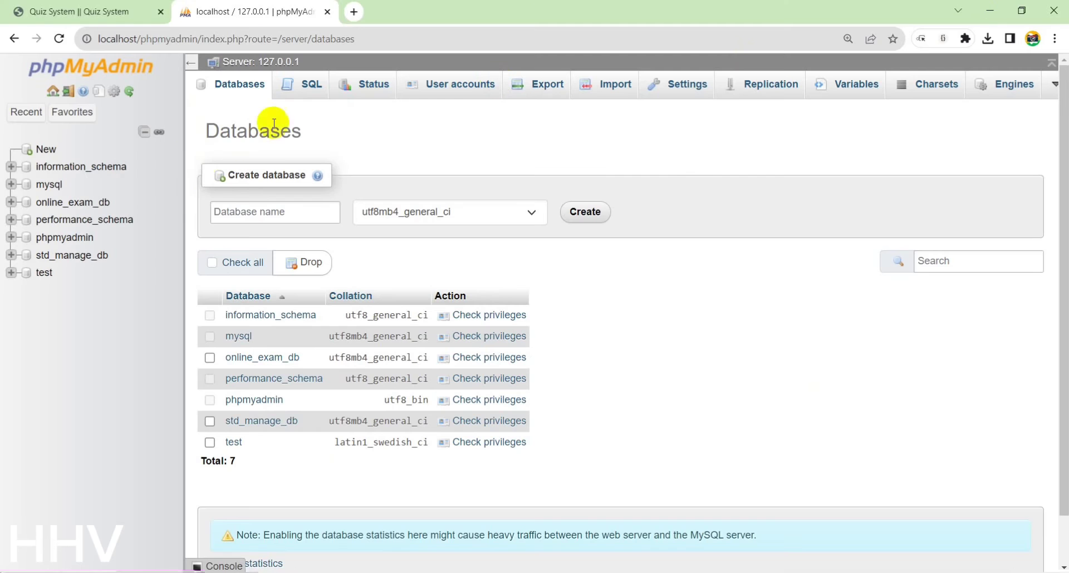
Create a new database named quiz_sys_db with the default collation
click(47, 150)
click(269, 212)
key(ctrl+v)
click(436, 211)
drag(543, 446, 541, 232)
click(530, 232)
click(574, 216)
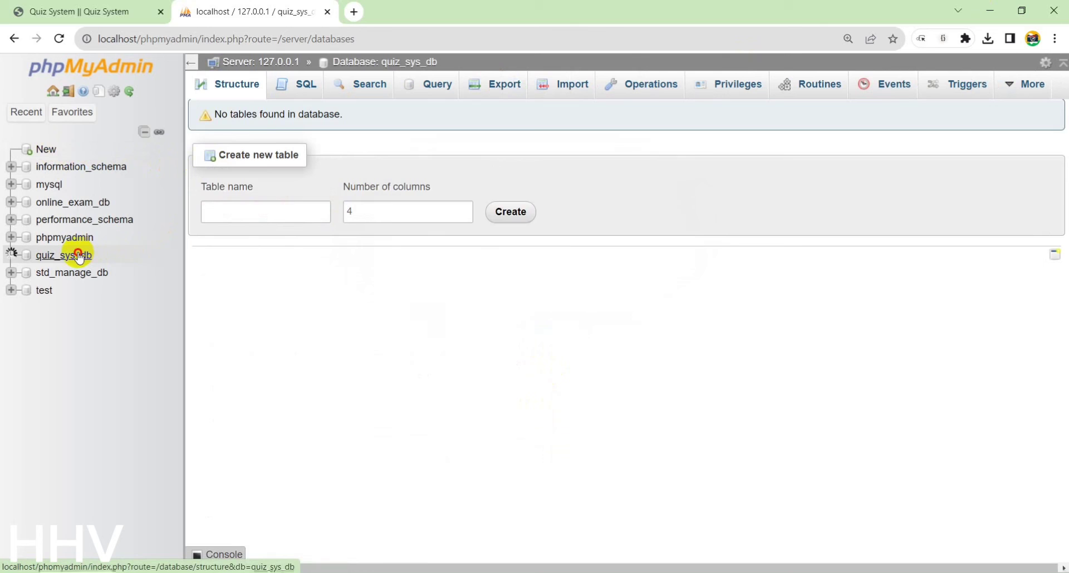
Import quiz_sys_db.sql from the quiz-system folder into quiz_sys_db and expand its table list
click(559, 94)
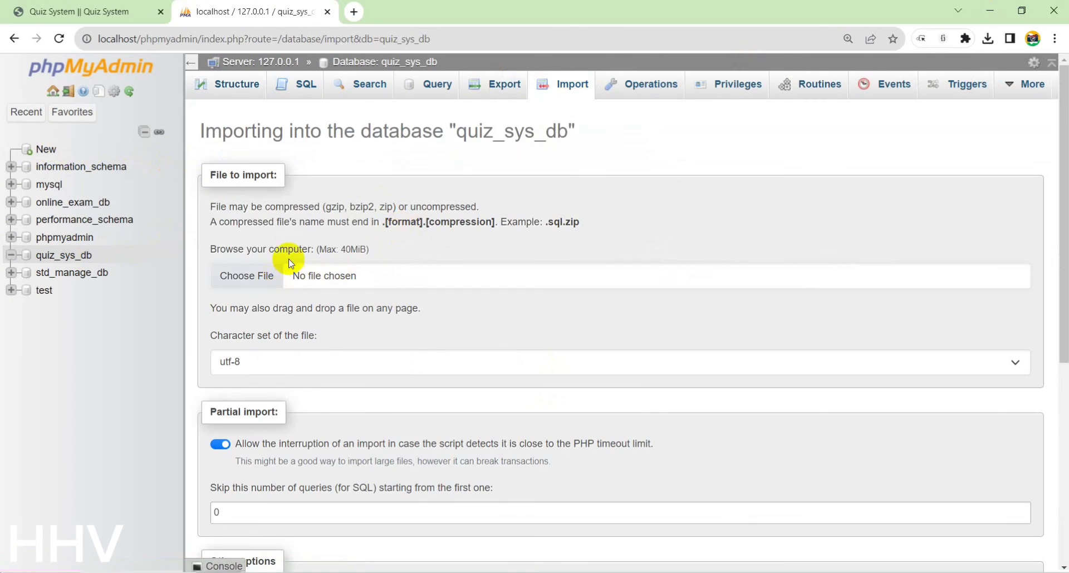
click(290, 251)
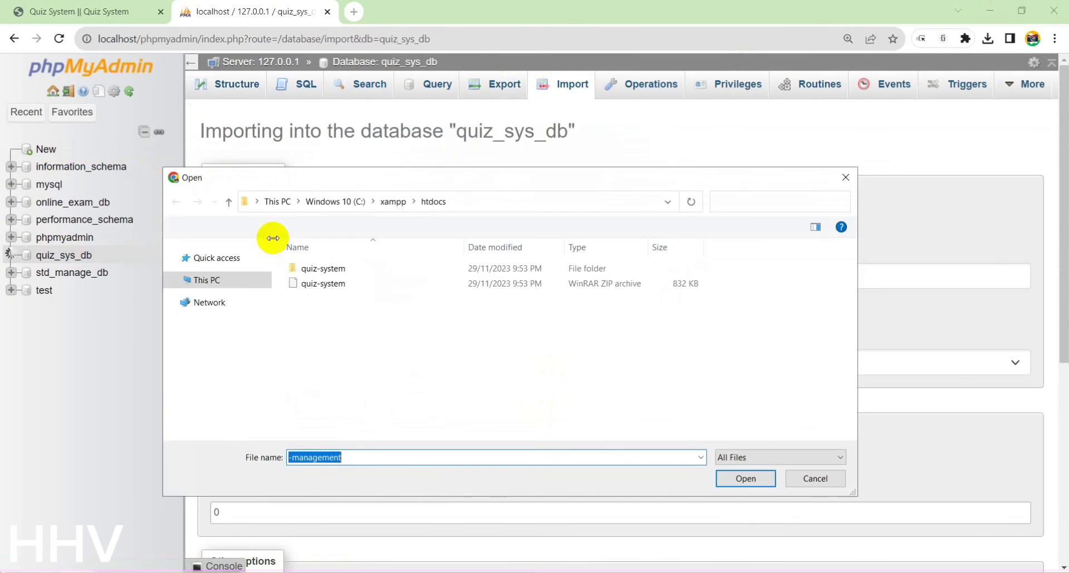
click(333, 270)
double_click(333, 270)
scroll(375, 374, down, 2)
click(366, 382)
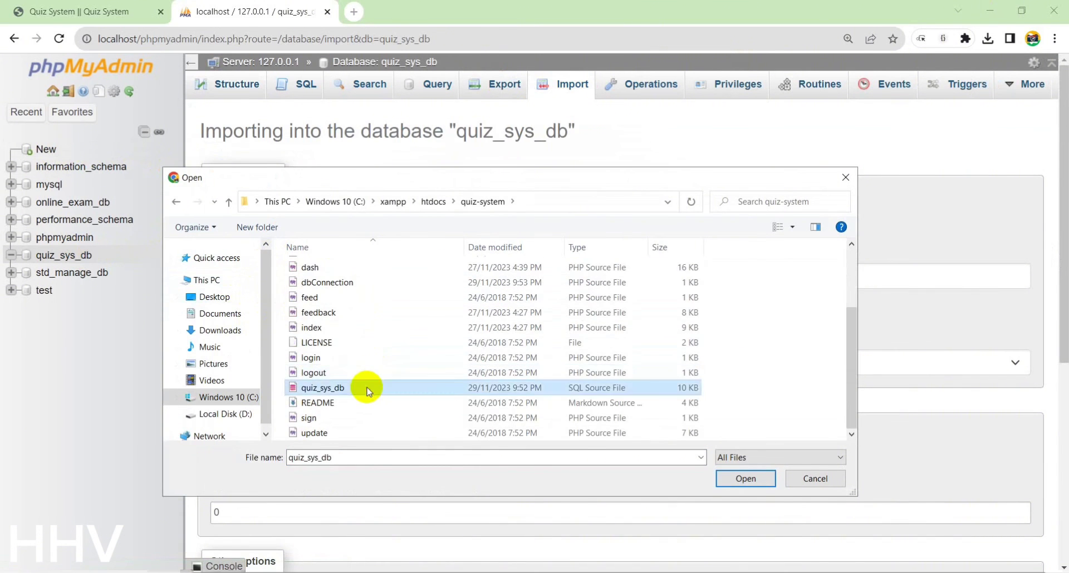
double_click(374, 383)
scroll(378, 384, down, 6)
click(248, 515)
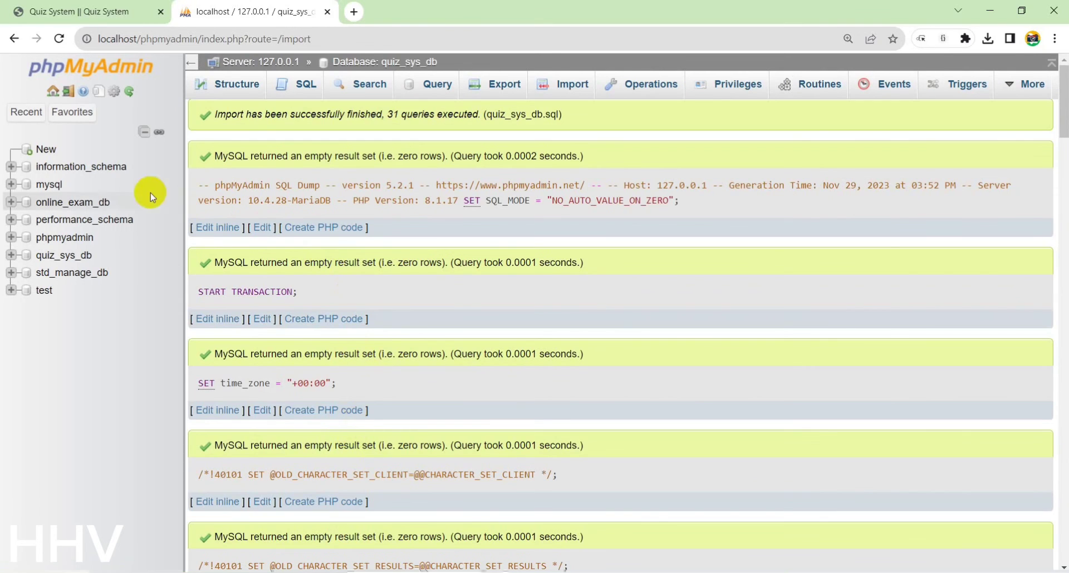
click(129, 252)
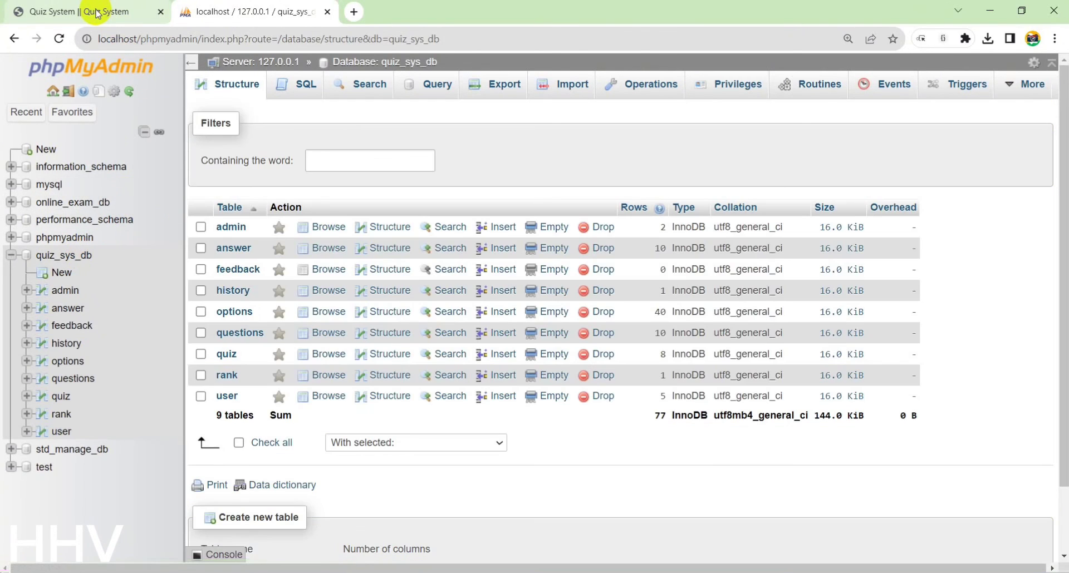
Browse the admin, answer, feedback, history and options tables of quiz_sys_db
click(83, 10)
click(300, 12)
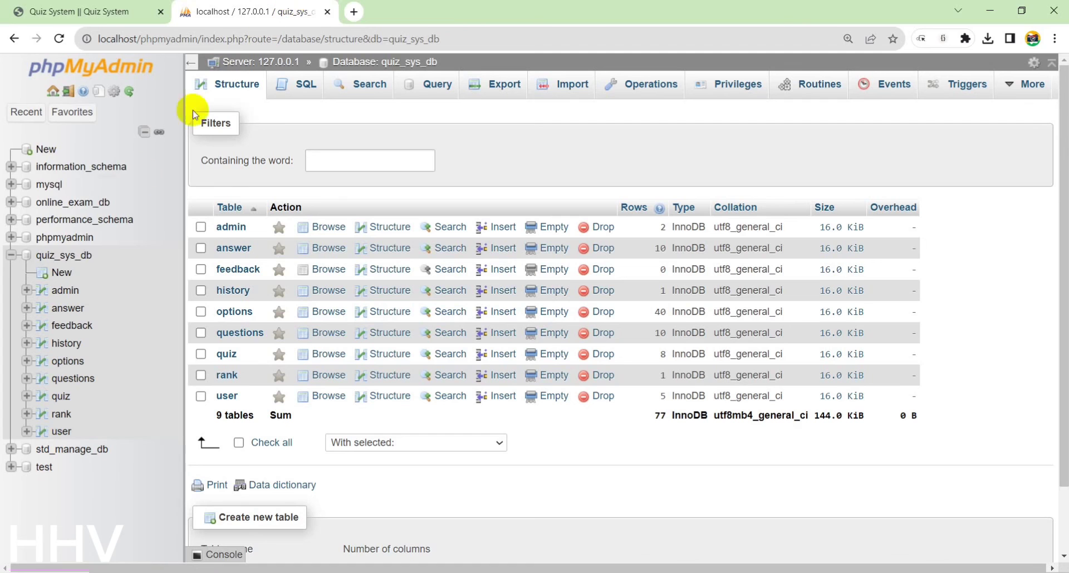
click(65, 290)
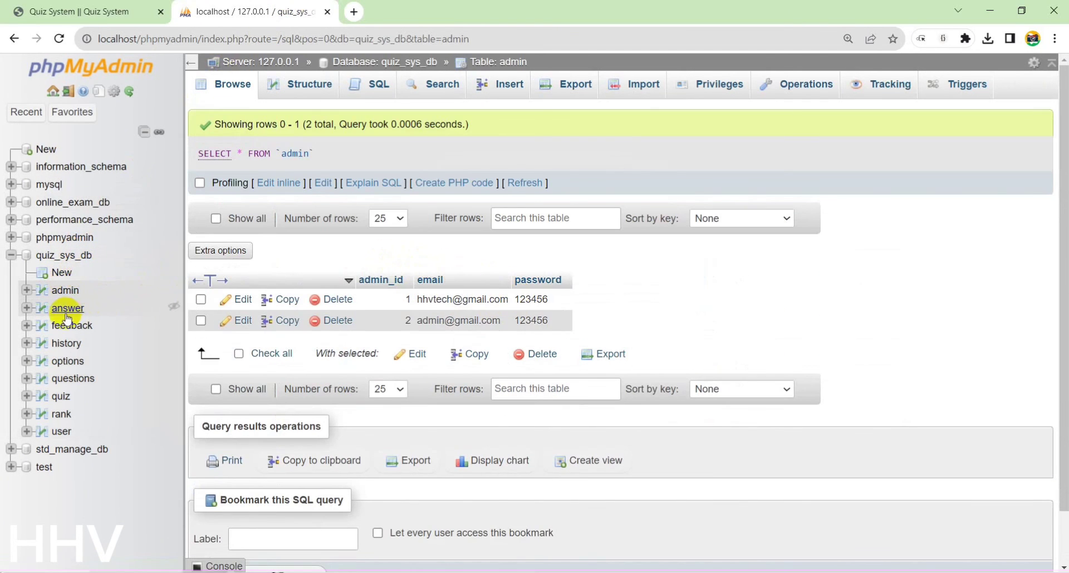
click(67, 311)
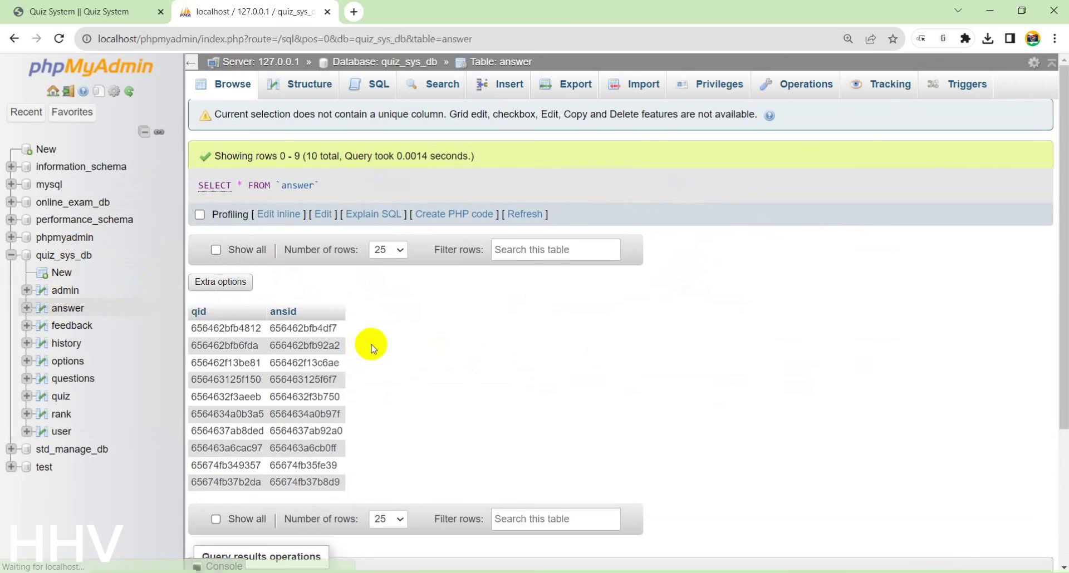
click(77, 325)
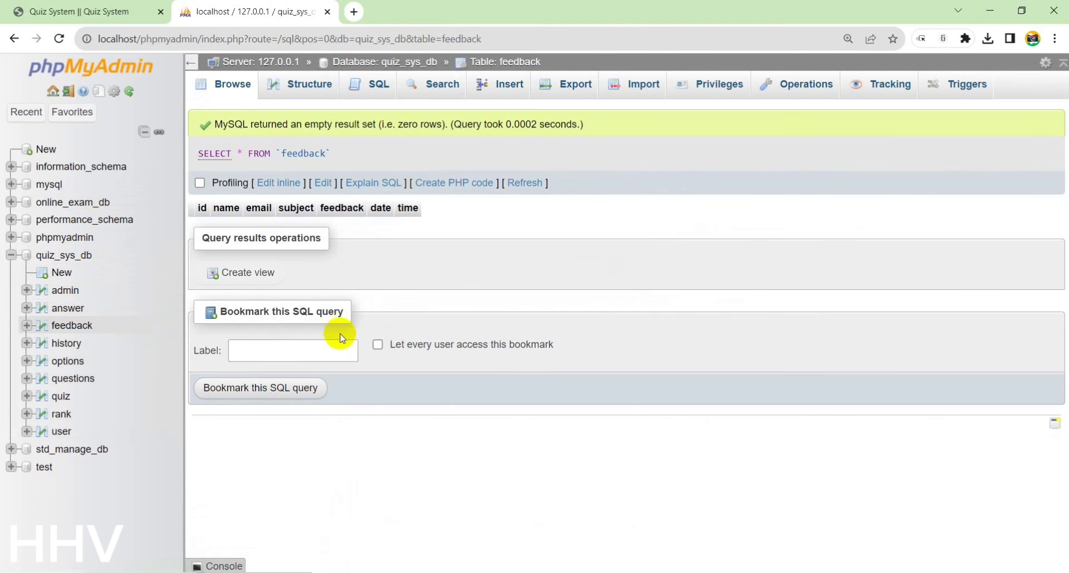
click(66, 343)
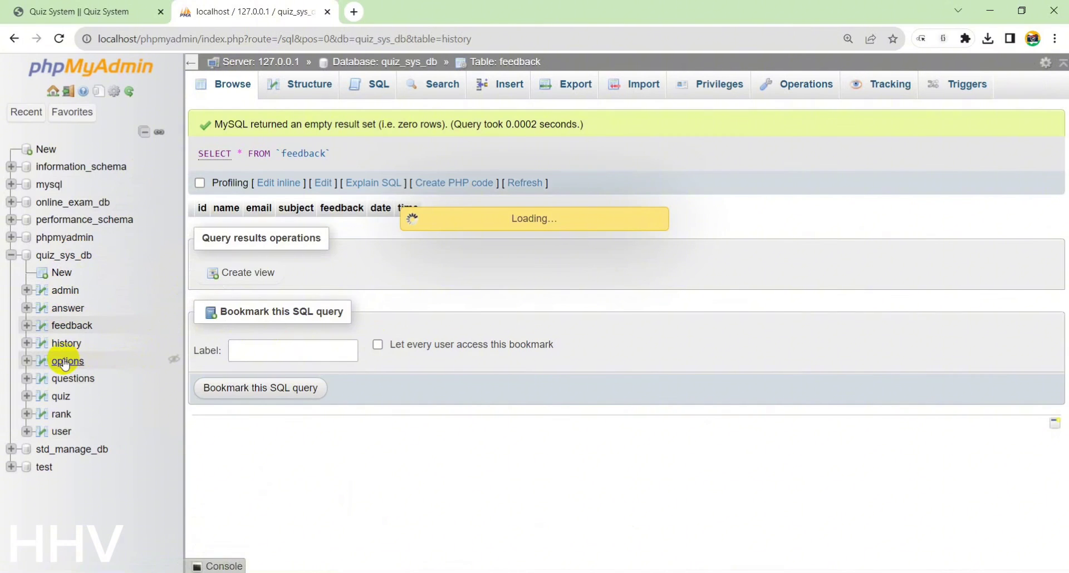
click(68, 362)
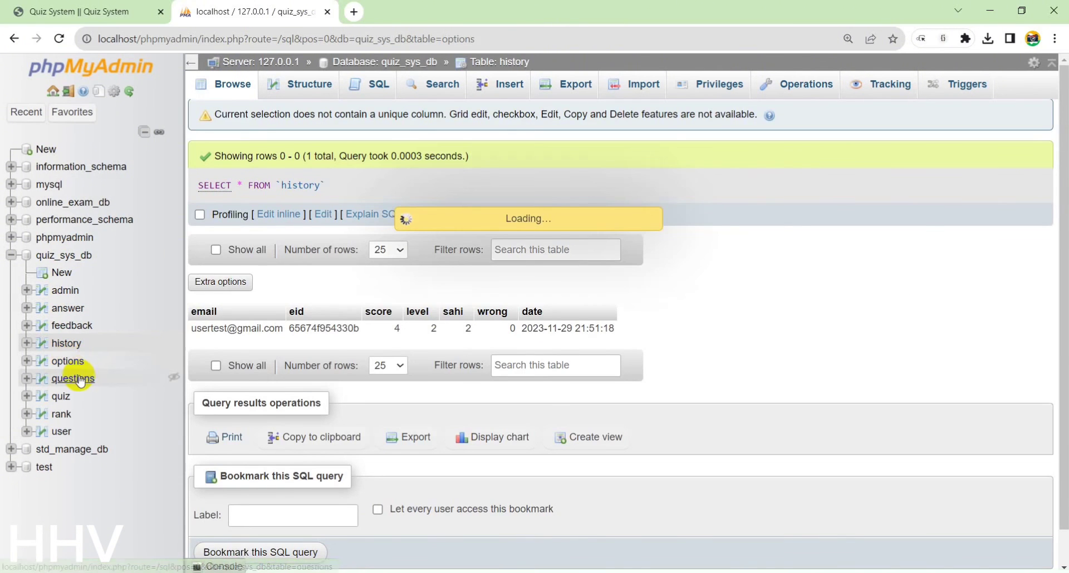
Browse the questions, quiz, rank and user tables, then close the phpMyAdmin tab
scroll(319, 387, down, 3)
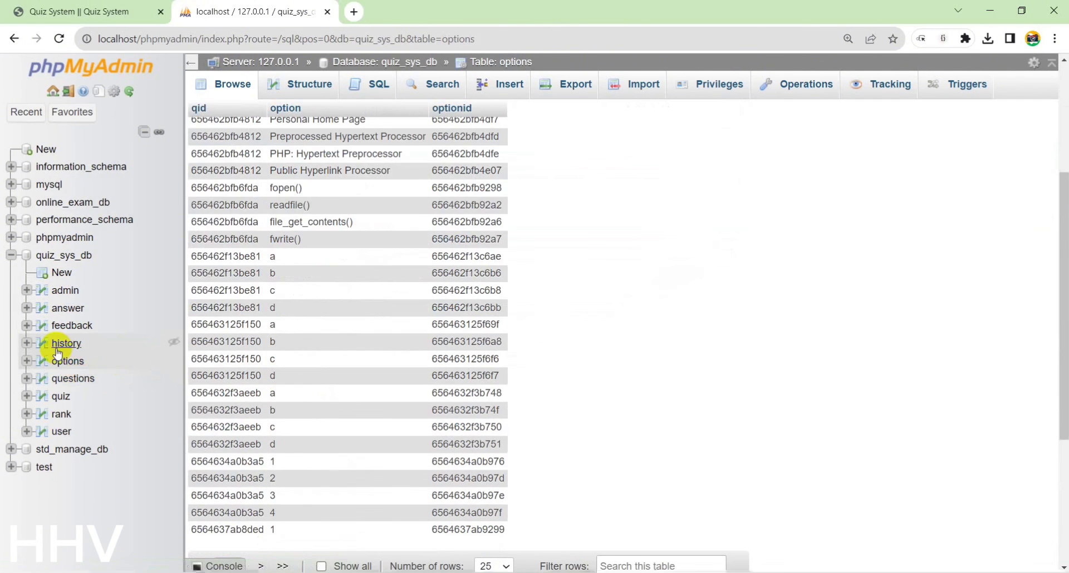
click(65, 379)
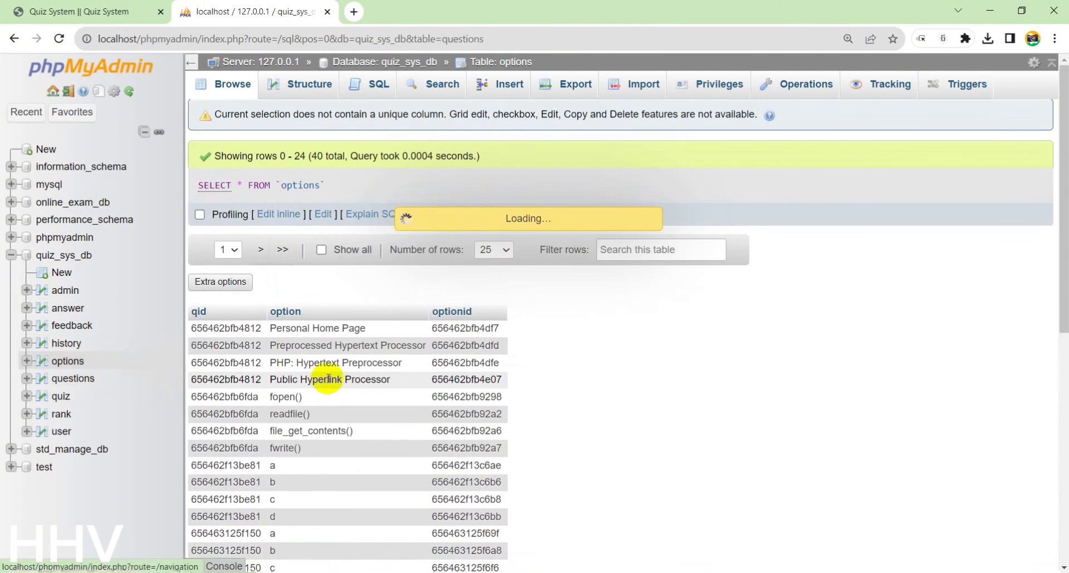
click(63, 398)
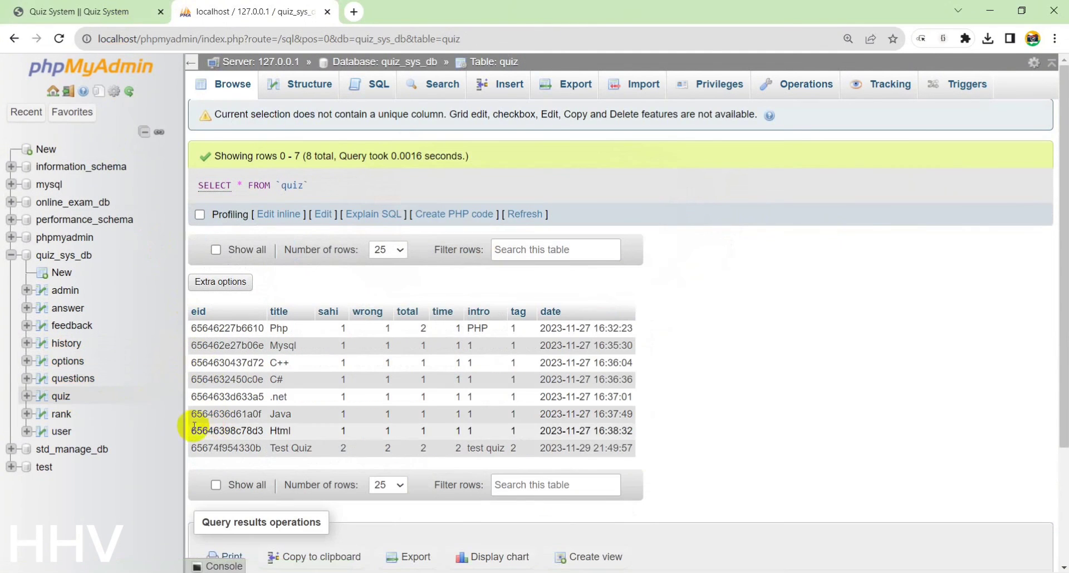
click(59, 415)
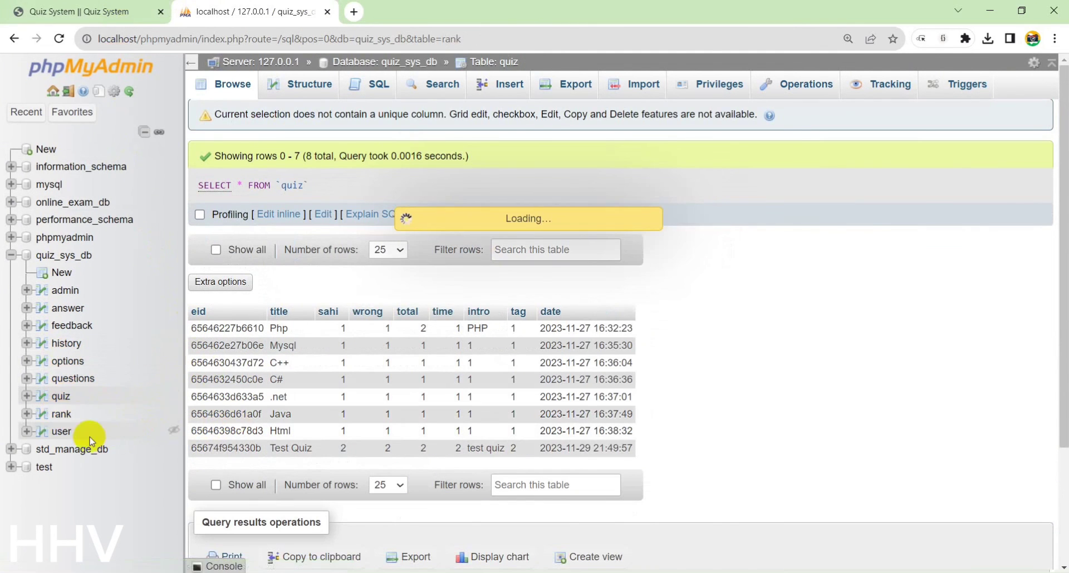
click(63, 433)
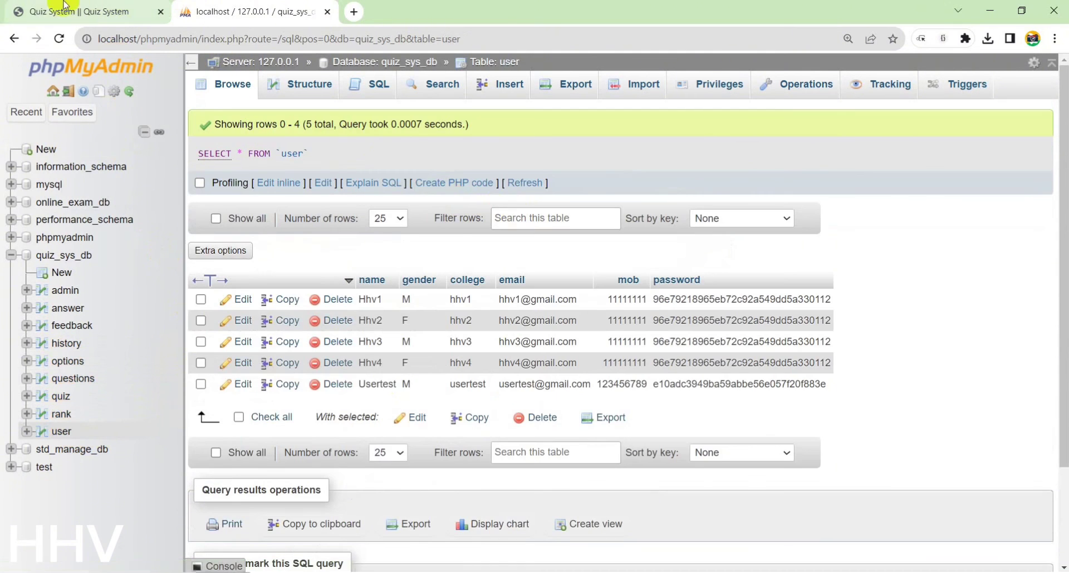
click(84, 11)
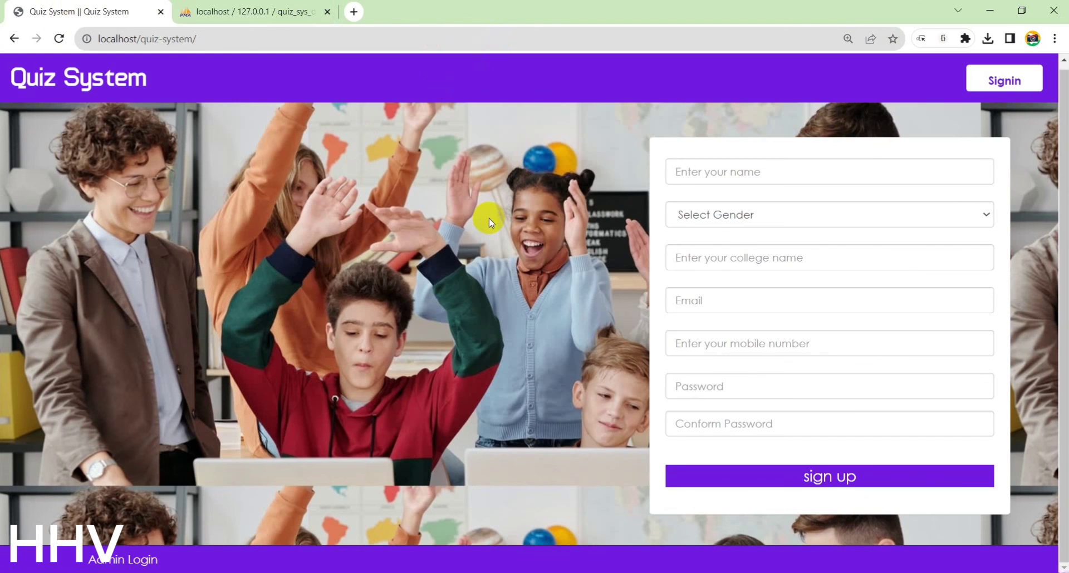
click(328, 12)
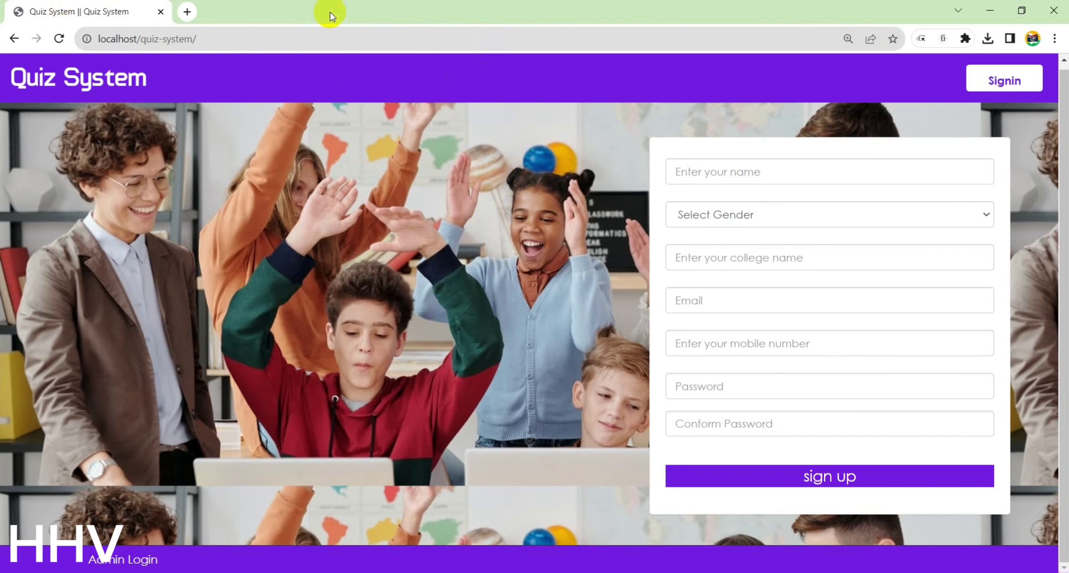